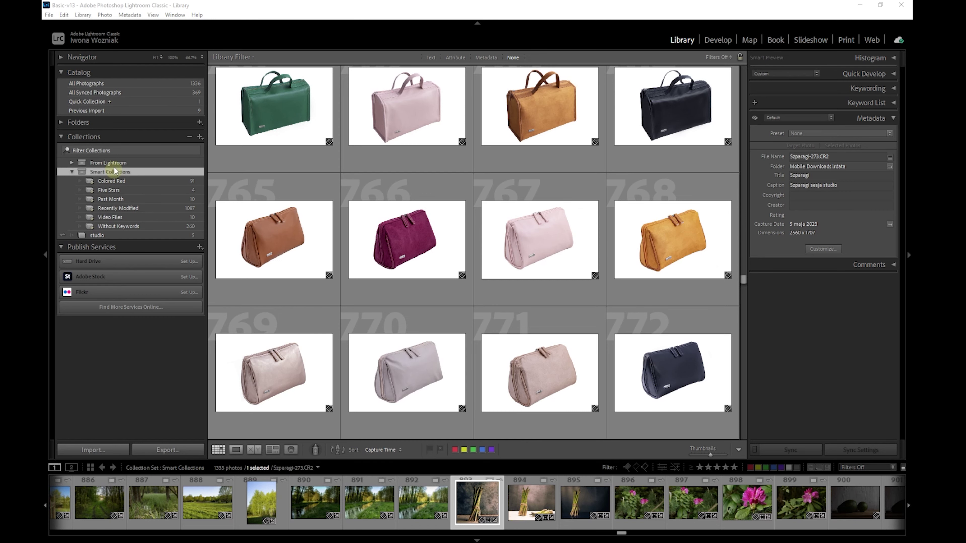
Browse the studio collection and the Colored Red, Five Stars, Past Month and Without Keywords smart collections.
left_click(61, 72)
left_click(61, 87)
left_click(61, 226)
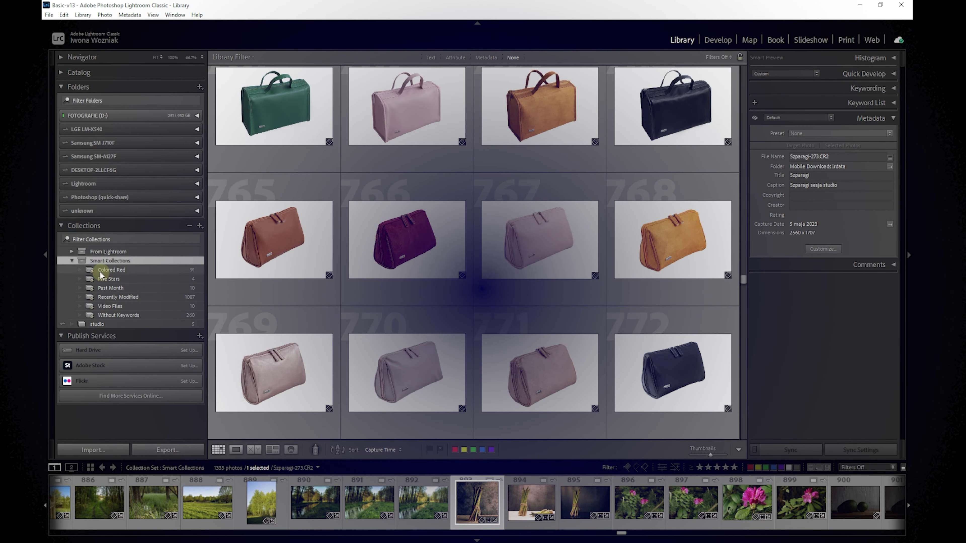
left_click(160, 269)
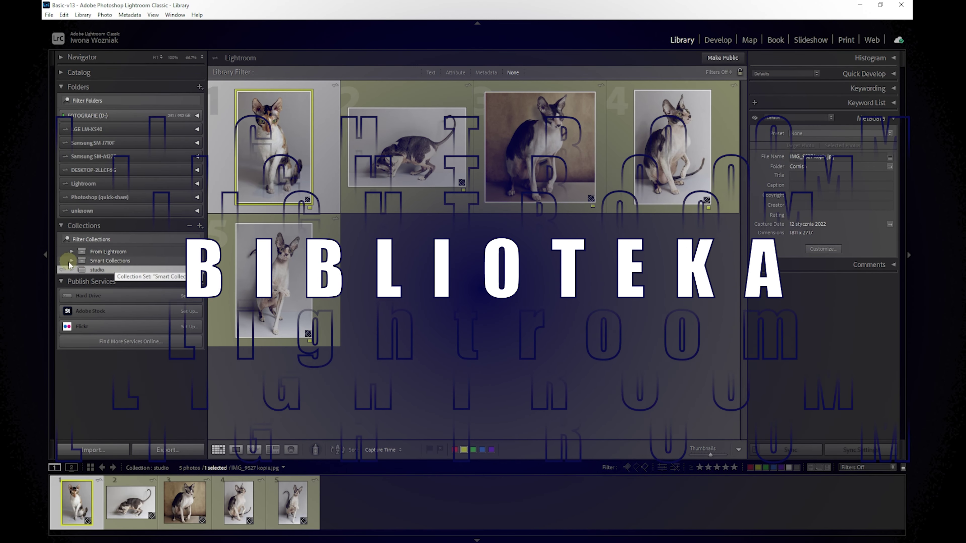
left_click(72, 261)
left_click(132, 270)
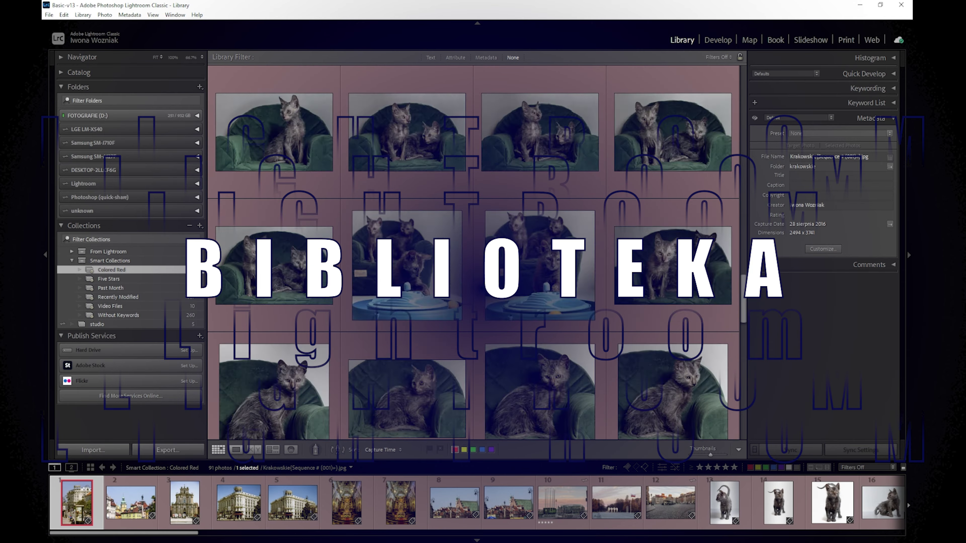
left_click(125, 279)
left_click(118, 288)
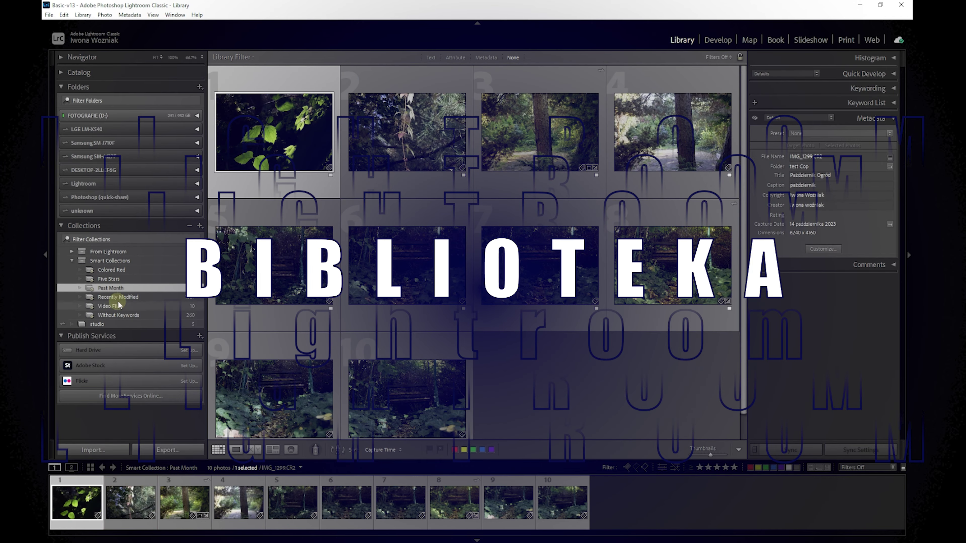
left_click(133, 315)
Browse the dated collections and synch in the From Lightroom collection set.
scroll(680, 336, "down", 10)
scroll(680, 332, "down", 5)
scroll(679, 333, "down", 5)
scroll(679, 332, "down", 5)
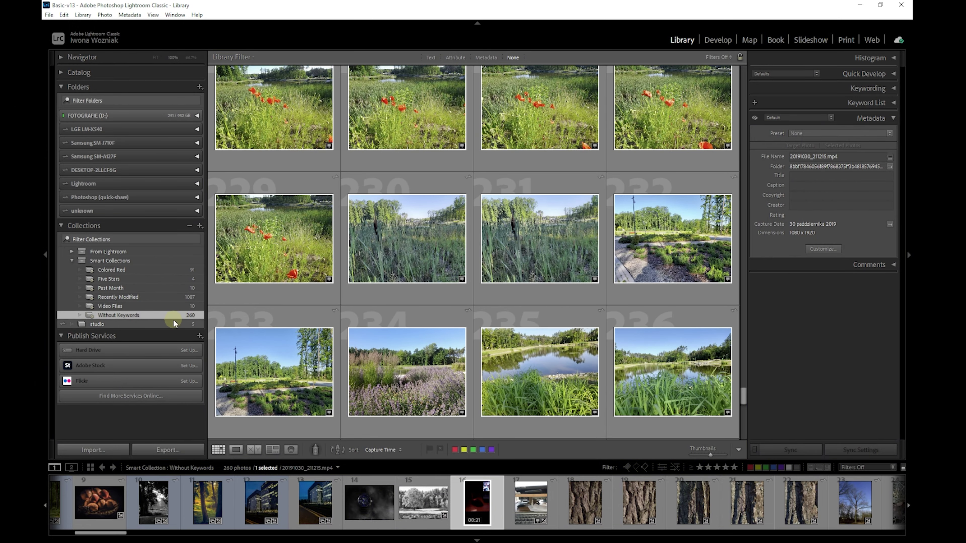
left_click(76, 260)
left_click(72, 260)
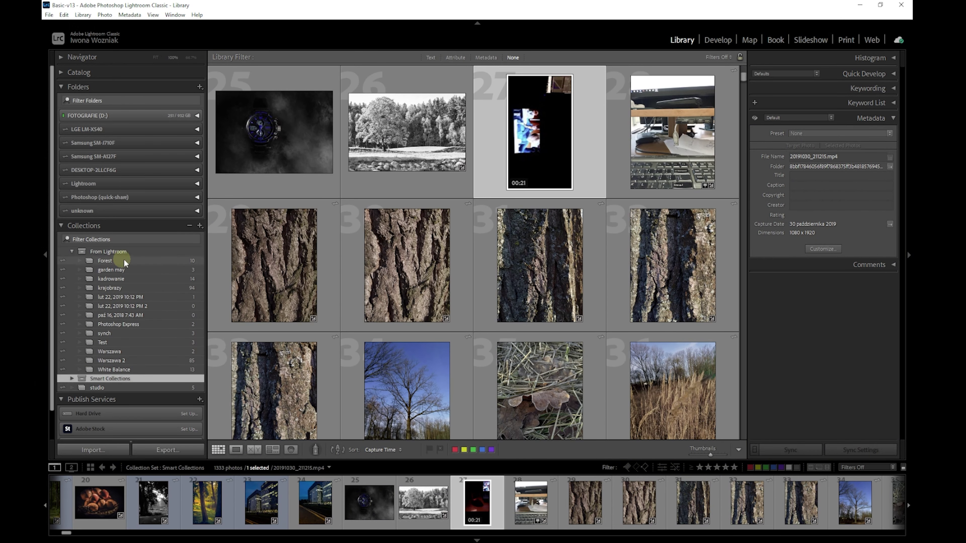
left_click(110, 270)
left_click(130, 315)
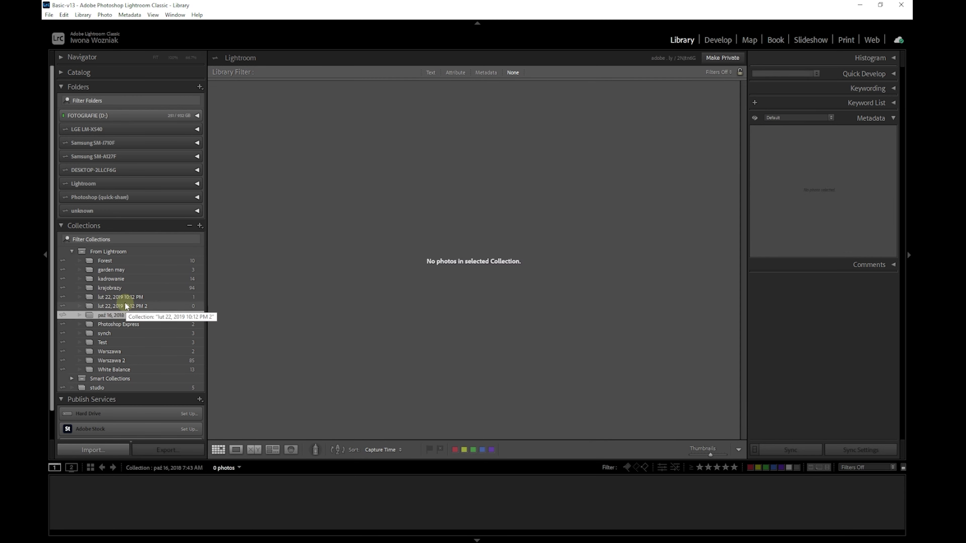
left_click(125, 317)
left_click(114, 334)
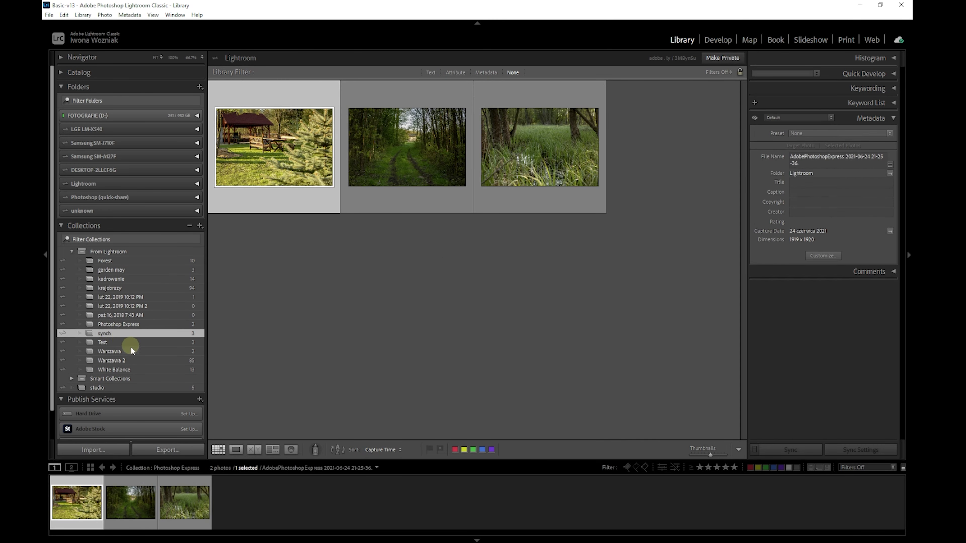
Delete the Test collection and confirm its removal.
left_click(102, 343)
right_click(110, 344)
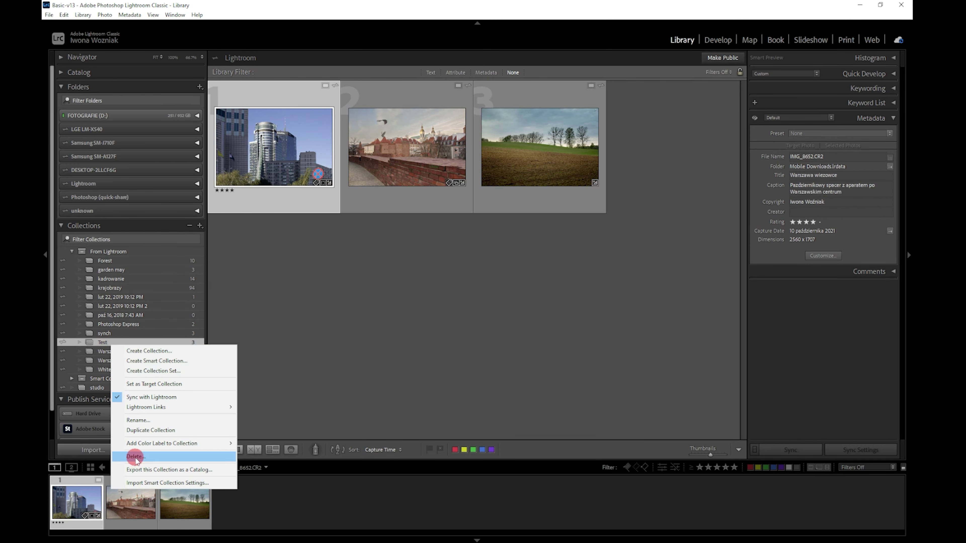
left_click(136, 457)
left_click(582, 305)
View the White Balance collection, then fold the From Lightroom collection set away.
left_click(134, 352)
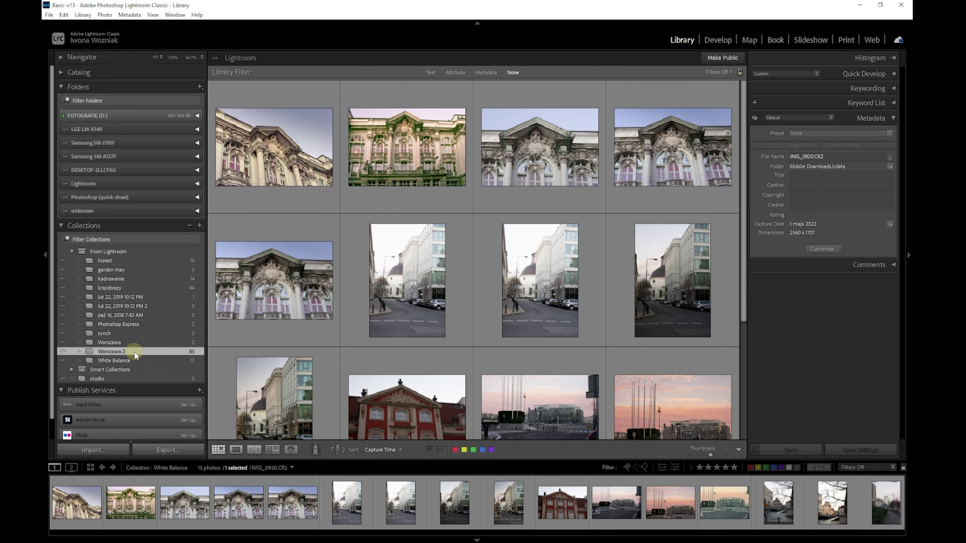
scroll(530, 335, "down", 10)
scroll(531, 335, "down", 5)
scroll(530, 335, "up", 15)
left_click(72, 251)
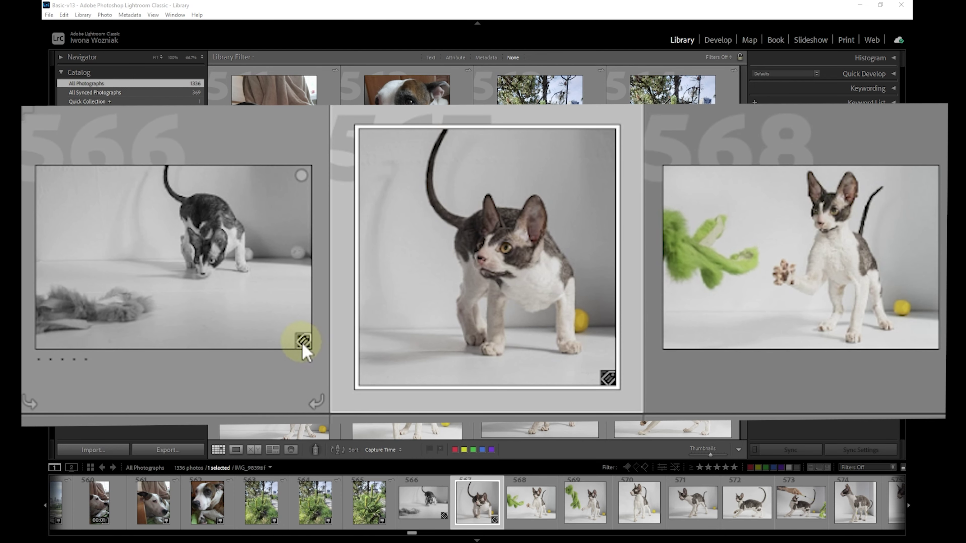
mouse_move(539, 264)
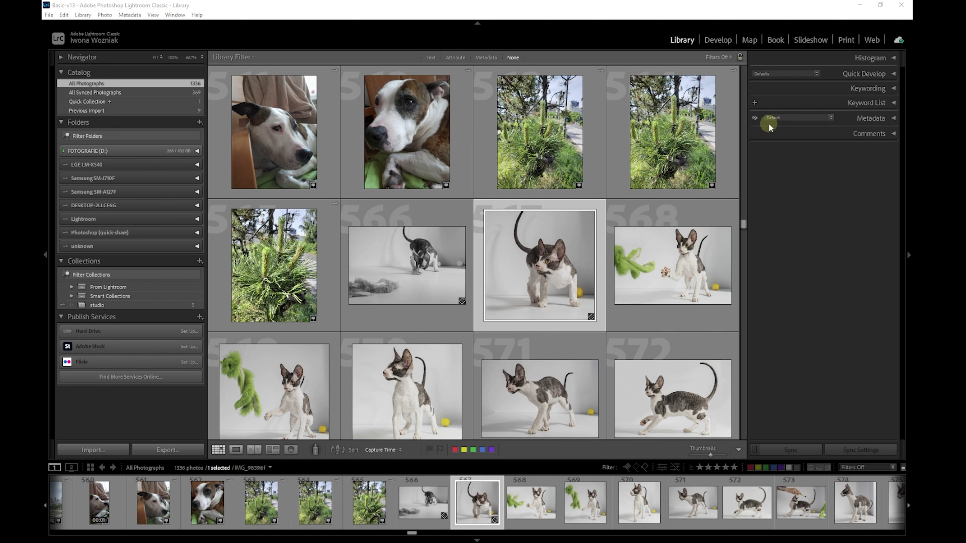
Expand the Keywording panel for the selected cat photo.
left_click(892, 89)
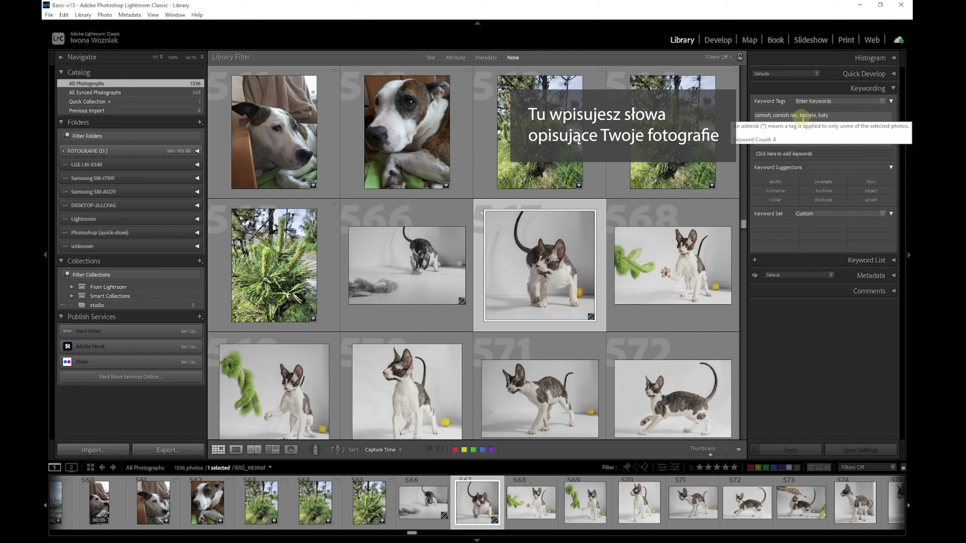
Apply the suggested keywords studio and zwierzęta to the Cornish Rex photo, then collapse Keywording.
left_click(774, 182)
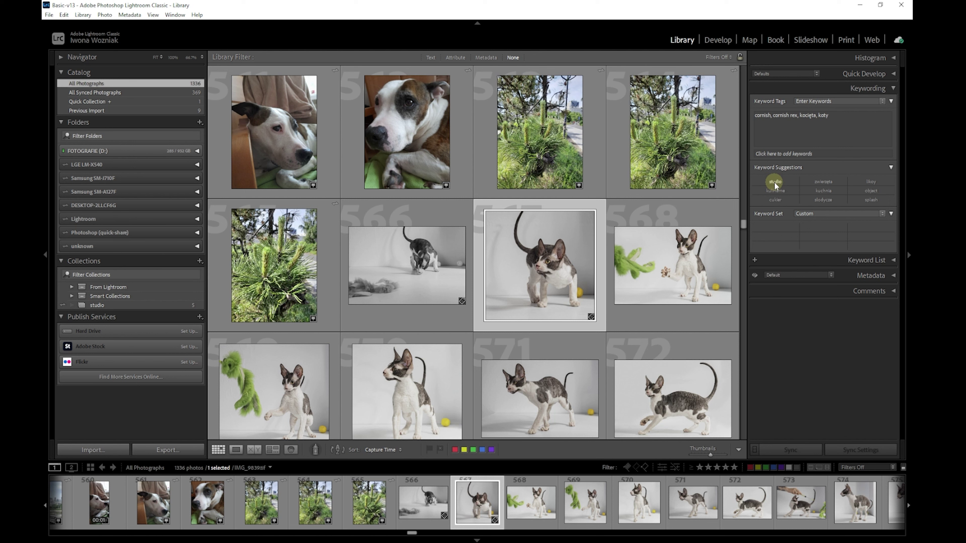
left_click(774, 182)
left_click(894, 89)
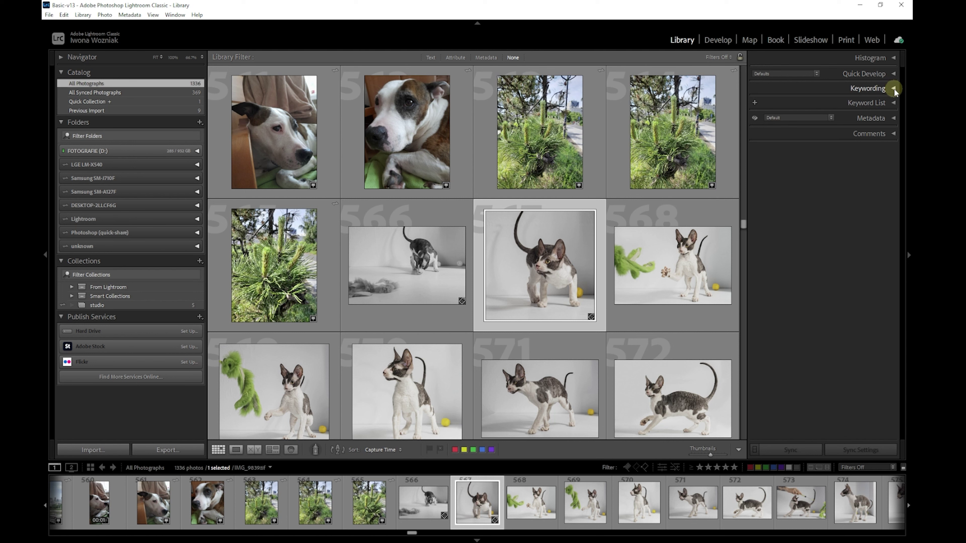
Expand the Metadata panel and bring up its Customize Metadata Default Panel dialog.
left_click(892, 119)
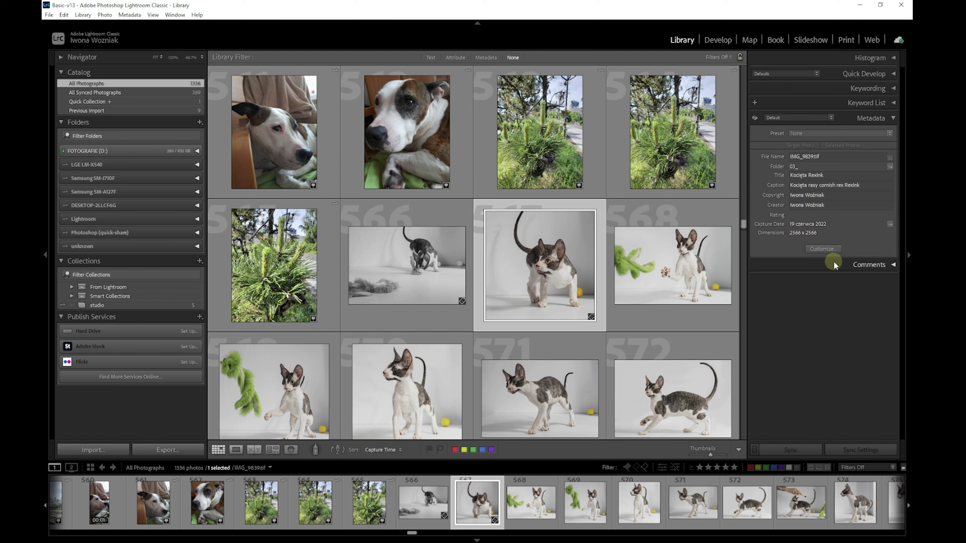
left_click(823, 250)
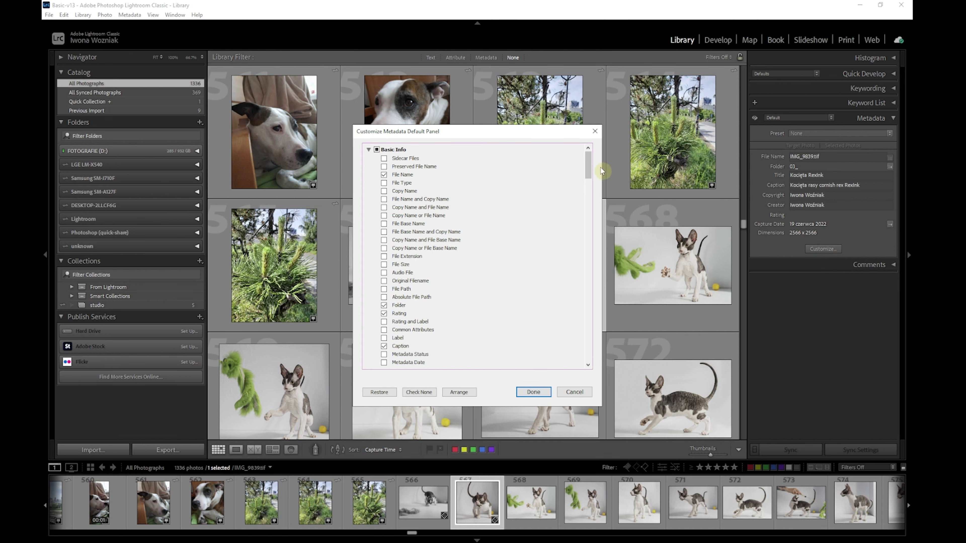
Enable the Camera + Lens field under Camera Info and confirm with Done.
left_click_drag(587, 159, 596, 186)
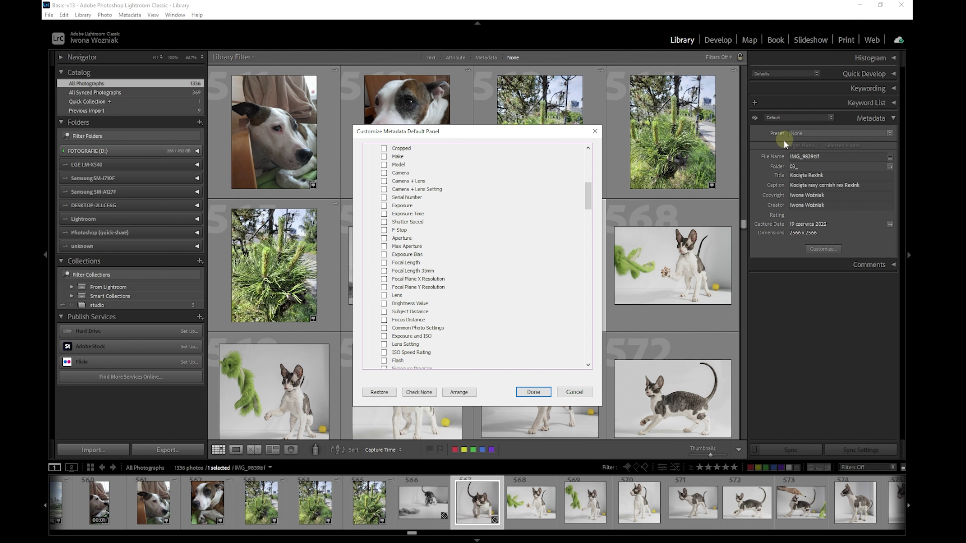
left_click_drag(589, 193, 591, 163)
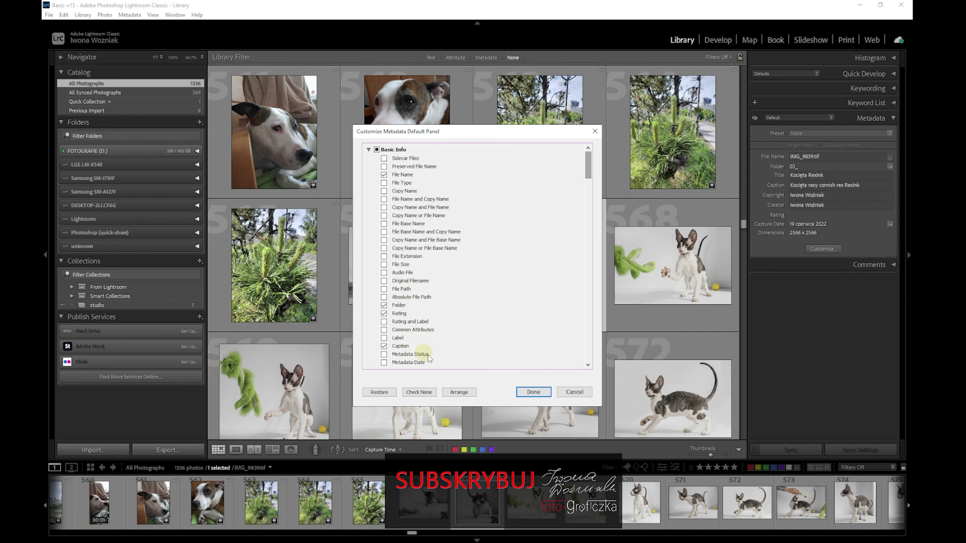
left_click_drag(588, 164, 587, 185)
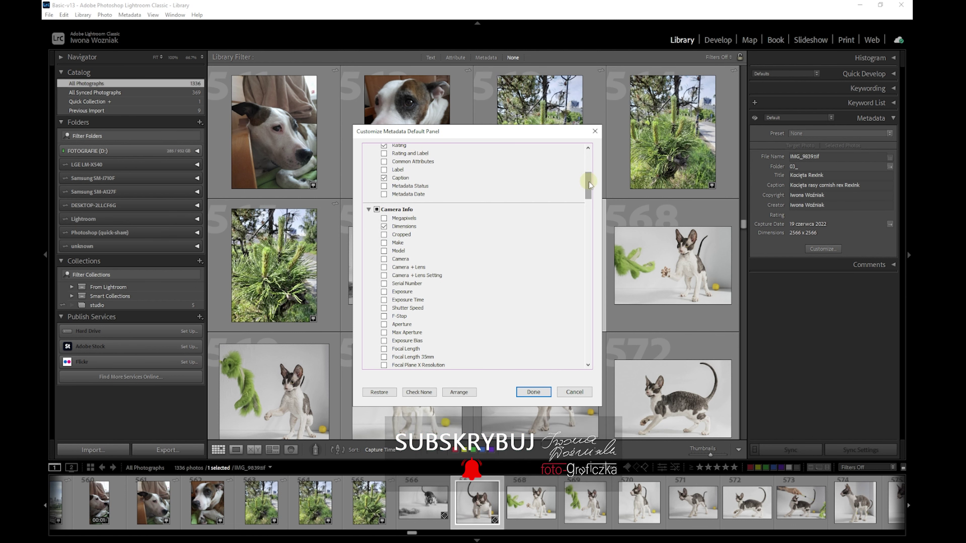
left_click_drag(589, 186, 587, 174)
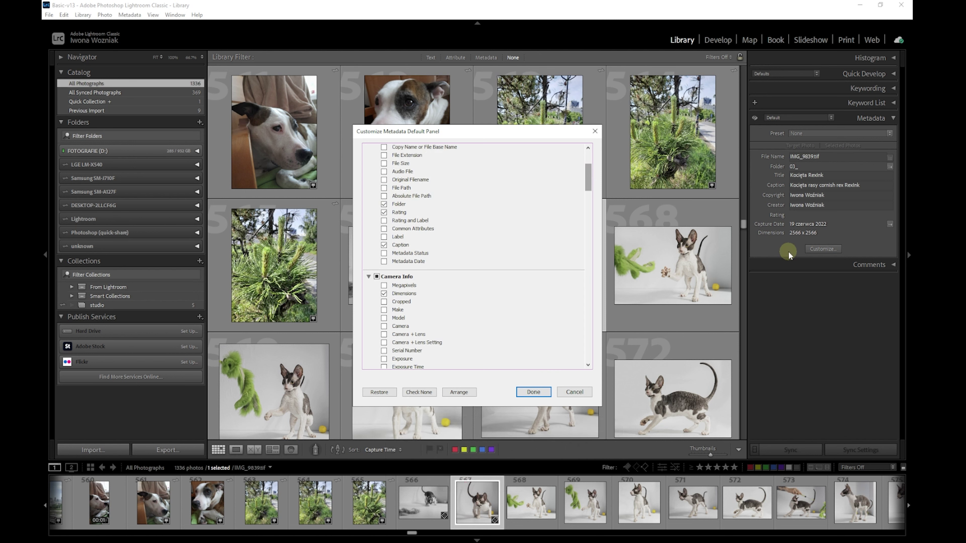
left_click_drag(587, 177, 593, 211)
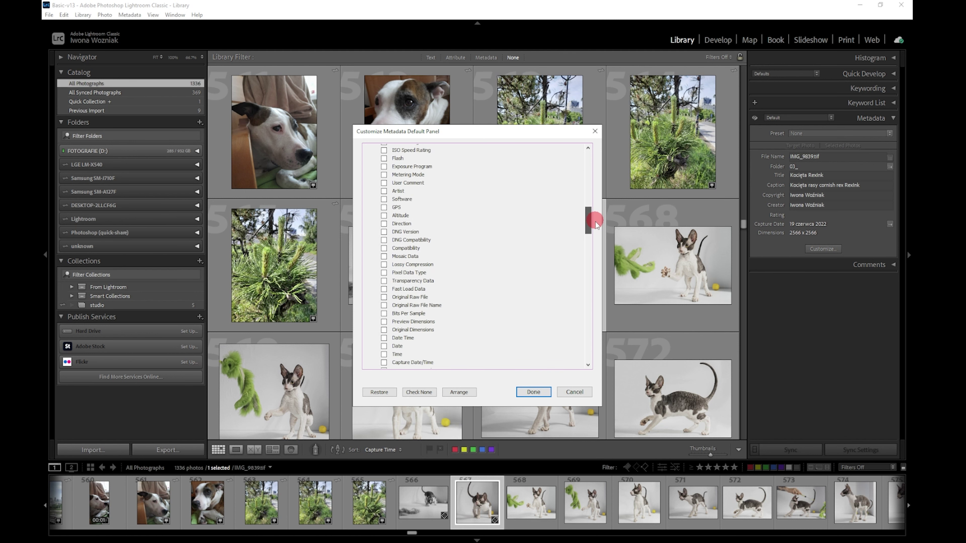
mouse_move(594, 211)
left_mouse_down()
mouse_move(595, 179)
mouse_move(597, 189)
left_mouse_up()
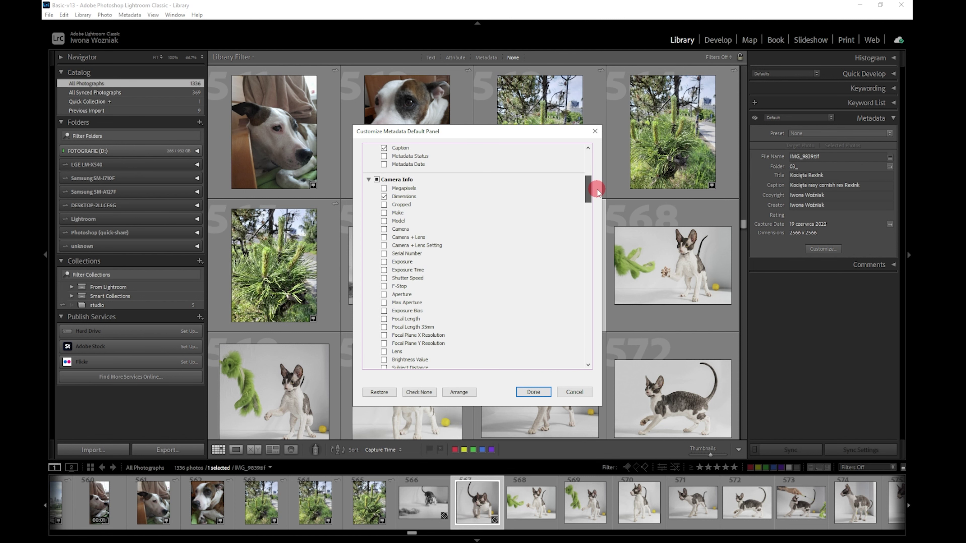
left_click(384, 237)
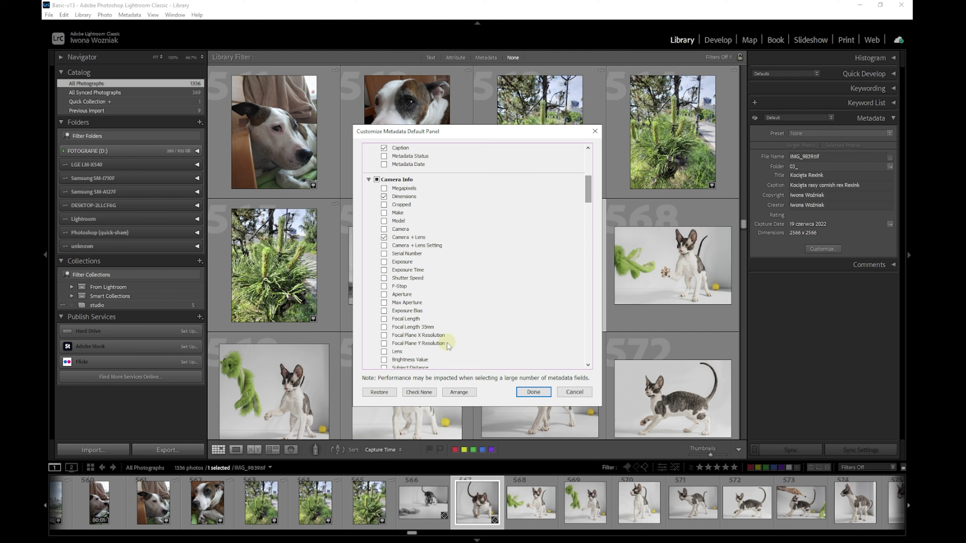
left_click(533, 393)
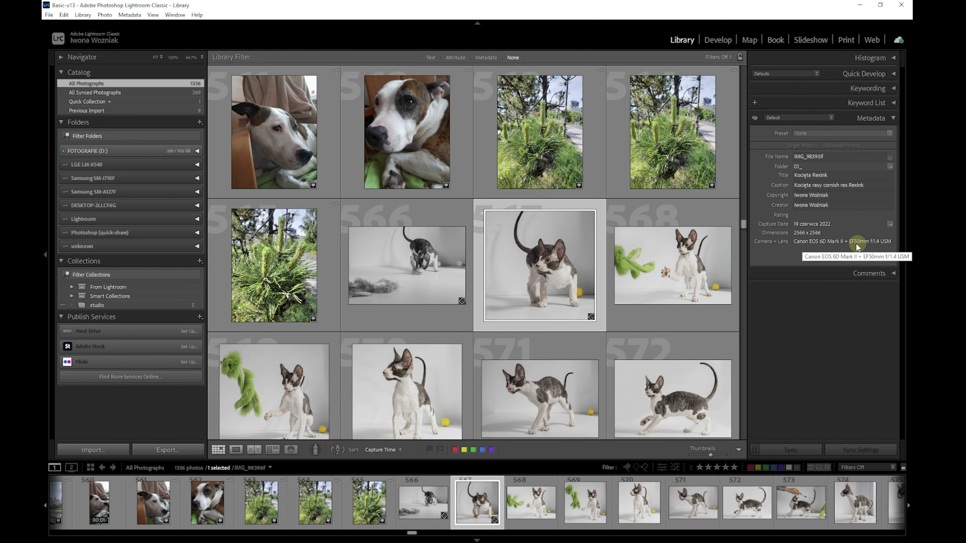
Scroll back and forth through the cat studio shots in the grid.
scroll(719, 328, "down", 3)
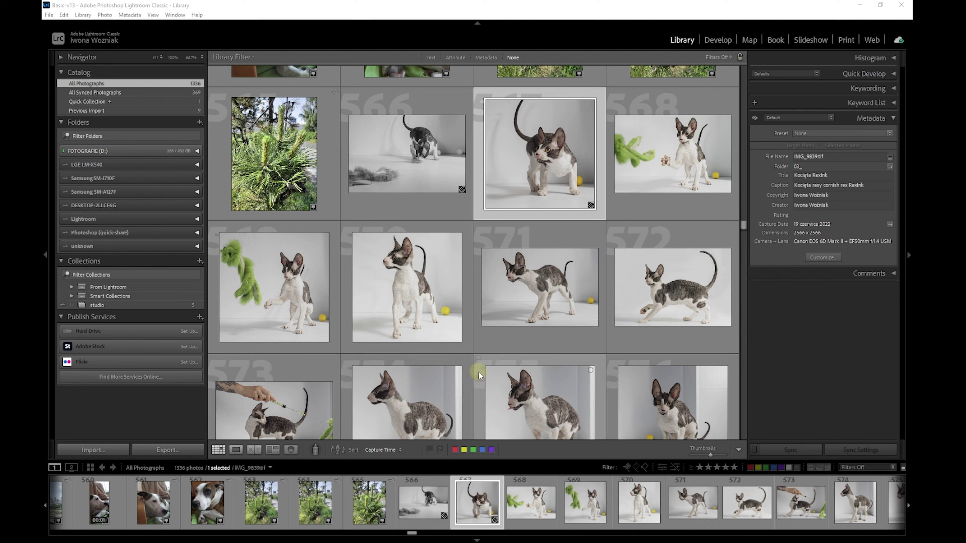
scroll(517, 377, "down", 15)
scroll(517, 377, "down", 15)
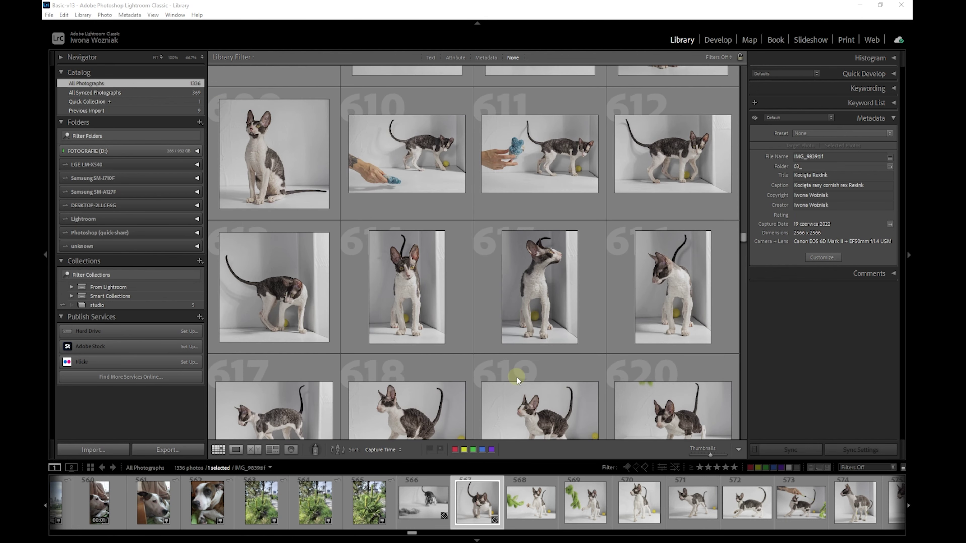
scroll(517, 377, "up", 15)
scroll(517, 377, "up", 20)
scroll(517, 377, "down", 10)
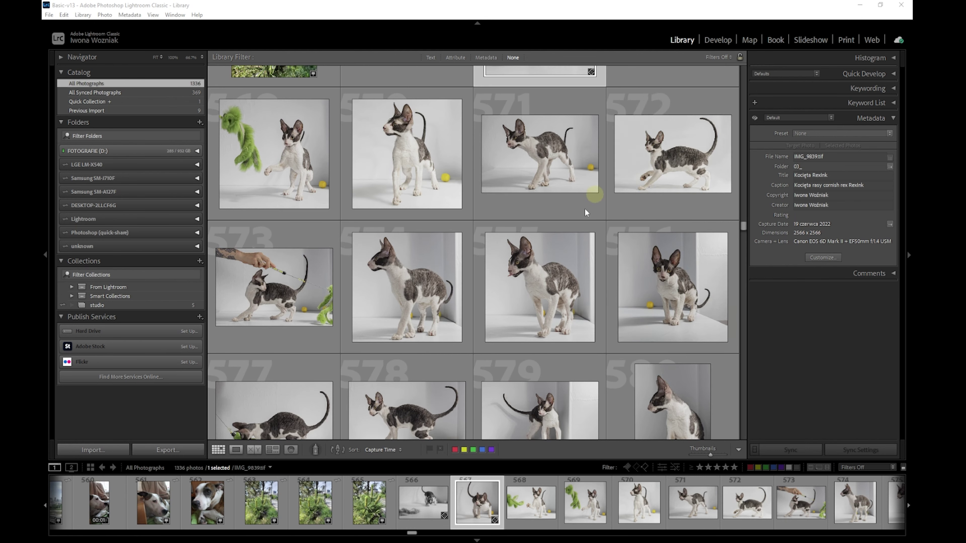
scroll(517, 377, "up", 7)
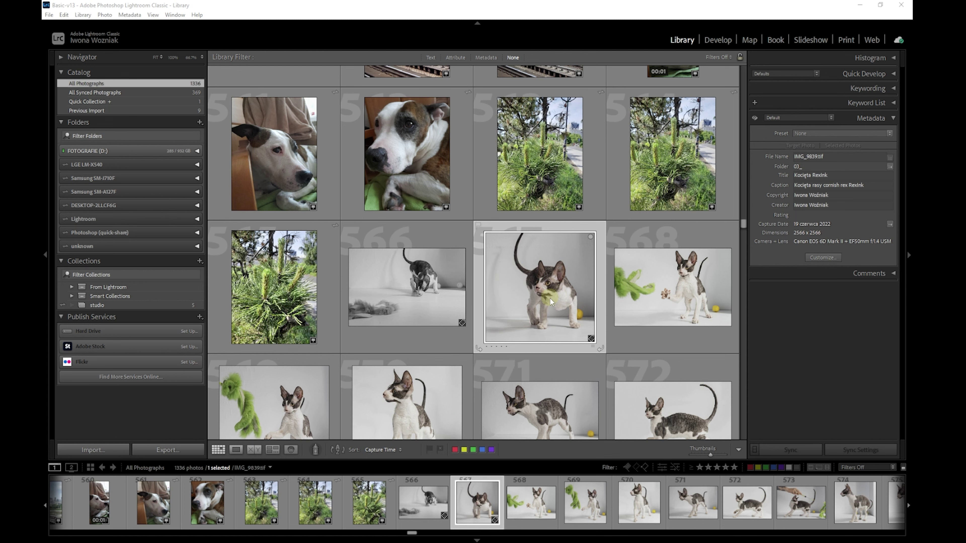
Scroll down to cat photo 671 and select the range from photo 567 to 671.
scroll(555, 313, "down", 5)
scroll(555, 312, "down", 5)
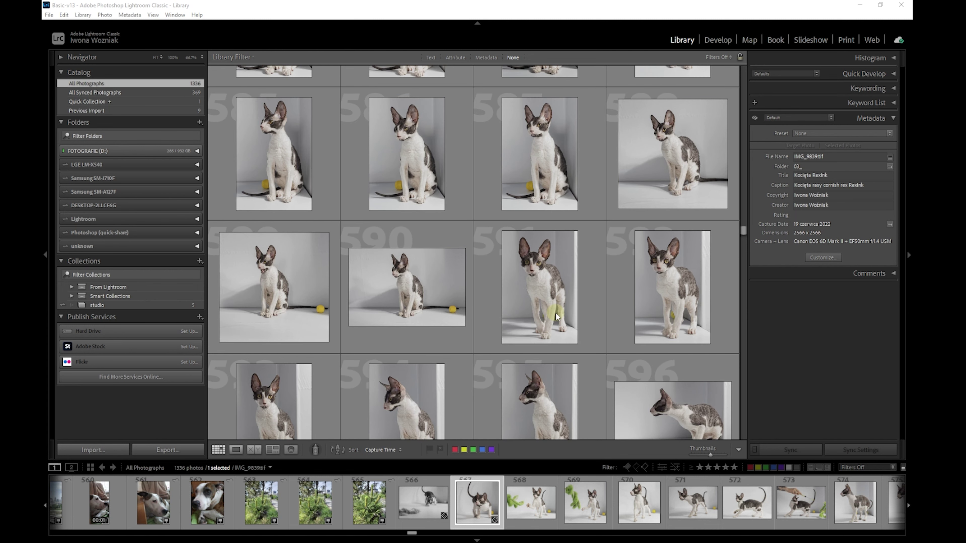
scroll(555, 312, "down", 5)
scroll(555, 313, "down", 3)
scroll(555, 313, "down", 5)
scroll(555, 312, "down", 3)
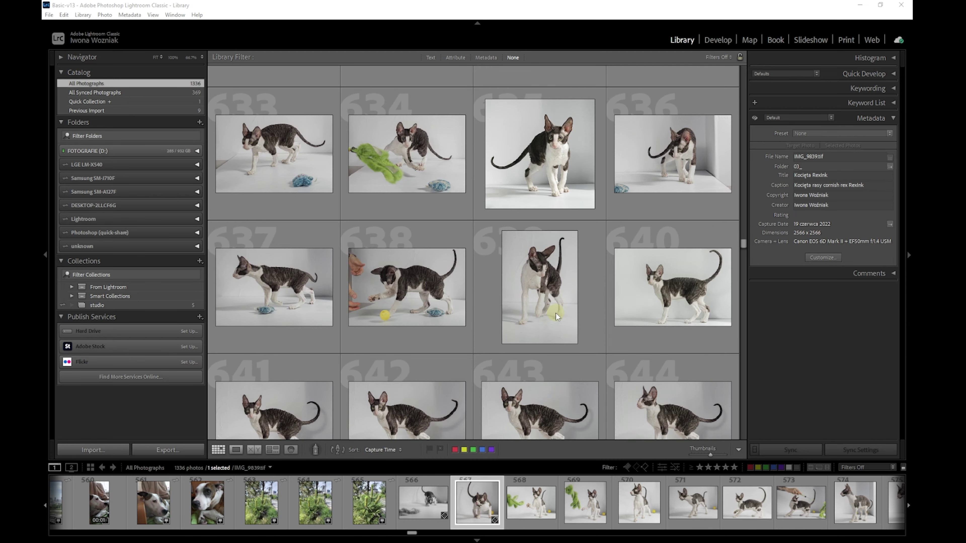
scroll(555, 312, "down", 3)
scroll(555, 313, "down", 2)
scroll(555, 313, "down", 2)
scroll(555, 312, "down", 2)
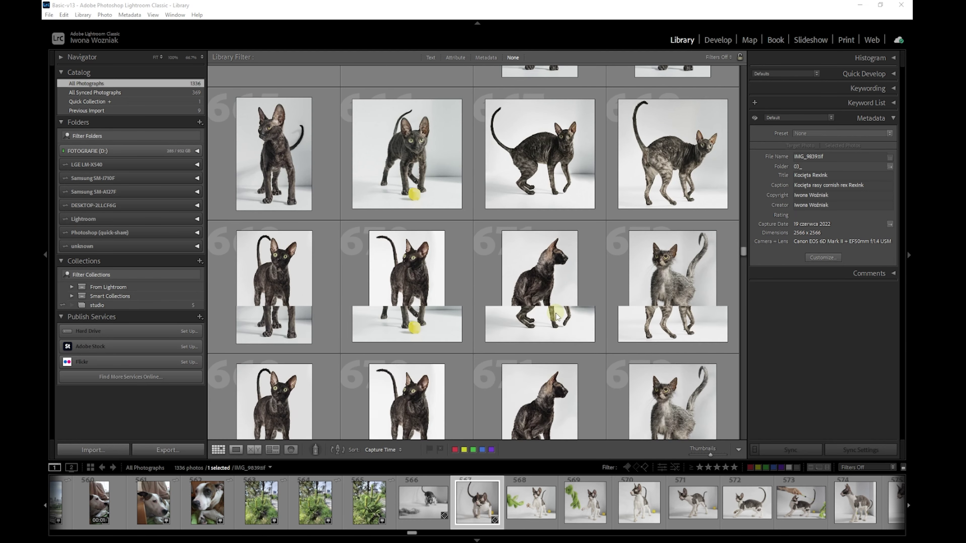
scroll(556, 313, "down", 2)
scroll(555, 313, "down", 1)
mouse_move(540, 287)
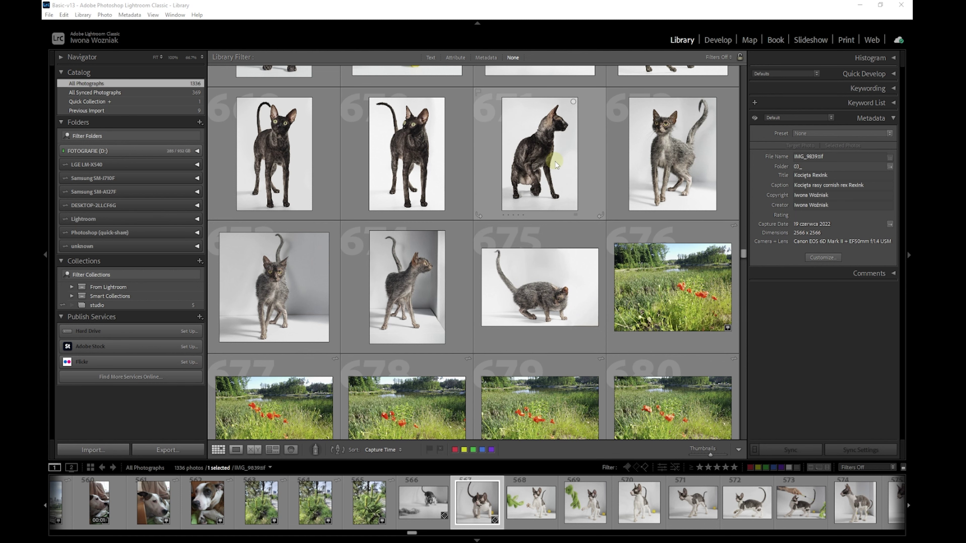
left_click(554, 161, "shift")
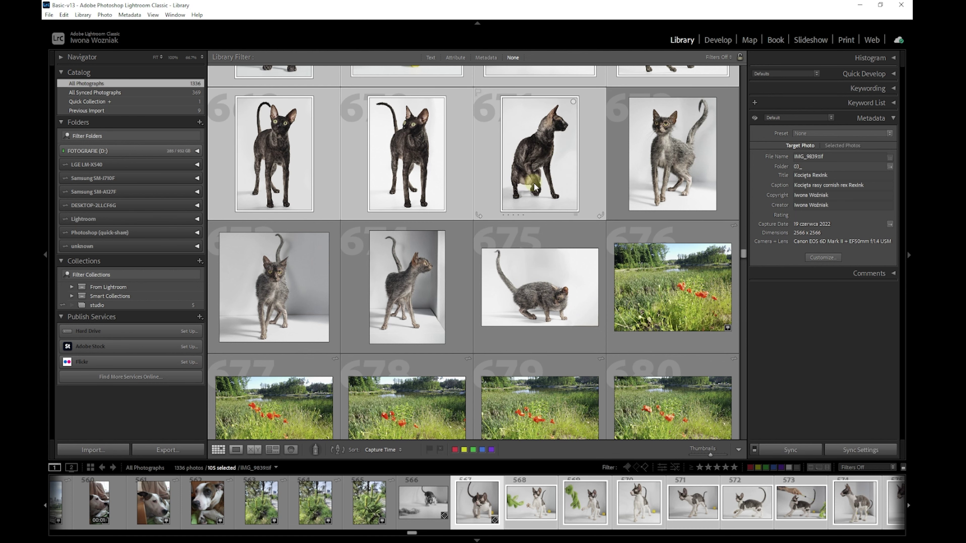
Scroll the grid back up to photos 565–576, keeping all 105 cat photos selected.
scroll(536, 185, "up", 3)
scroll(536, 184, "up", 3)
scroll(565, 230, "up", 2)
scroll(581, 244, "up", 6)
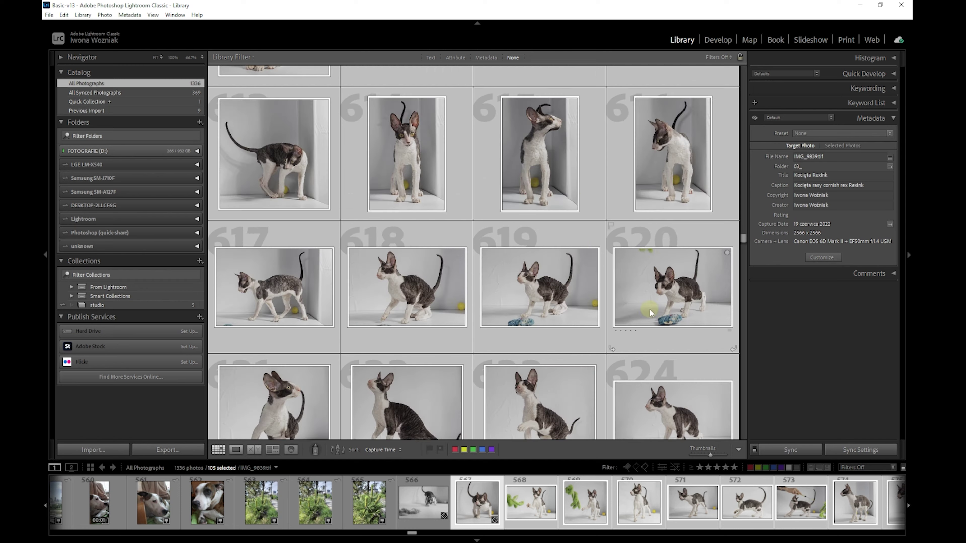
scroll(650, 307, "up", 3)
scroll(651, 305, "up", 3)
scroll(651, 305, "up", 2)
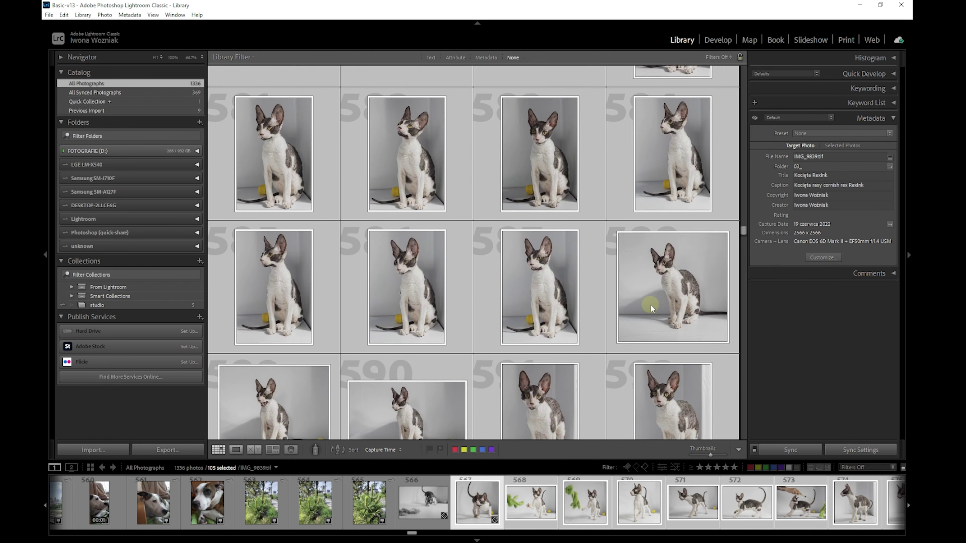
scroll(651, 305, "up", 3)
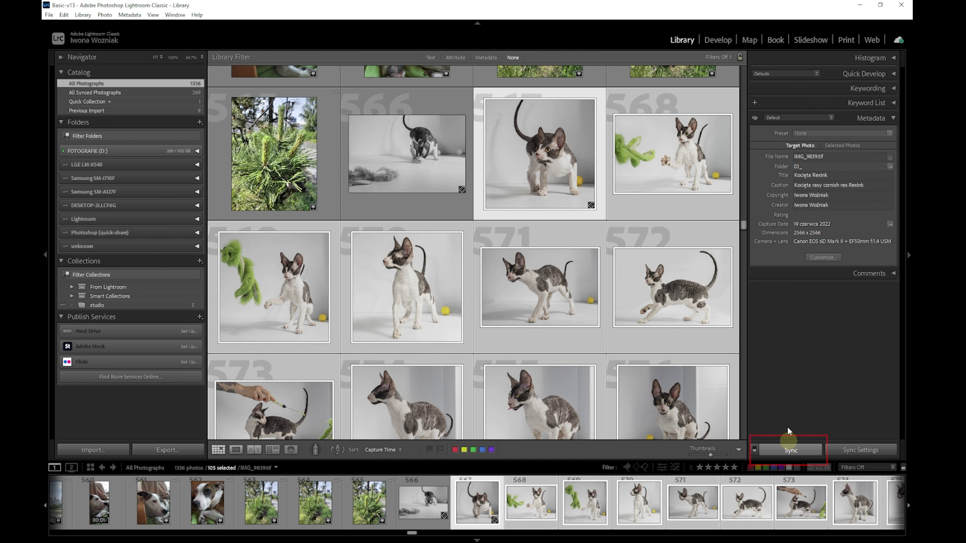
Sync Basic Info, Copyright, Status and IPTC Creator metadata to the 105 selected cat photos.
left_click(790, 445)
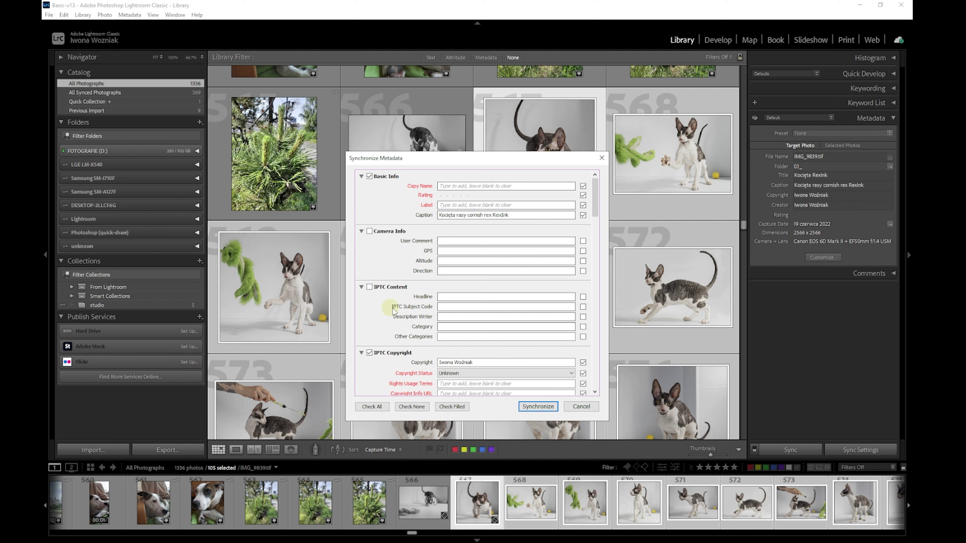
scroll(395, 309, "down", 5)
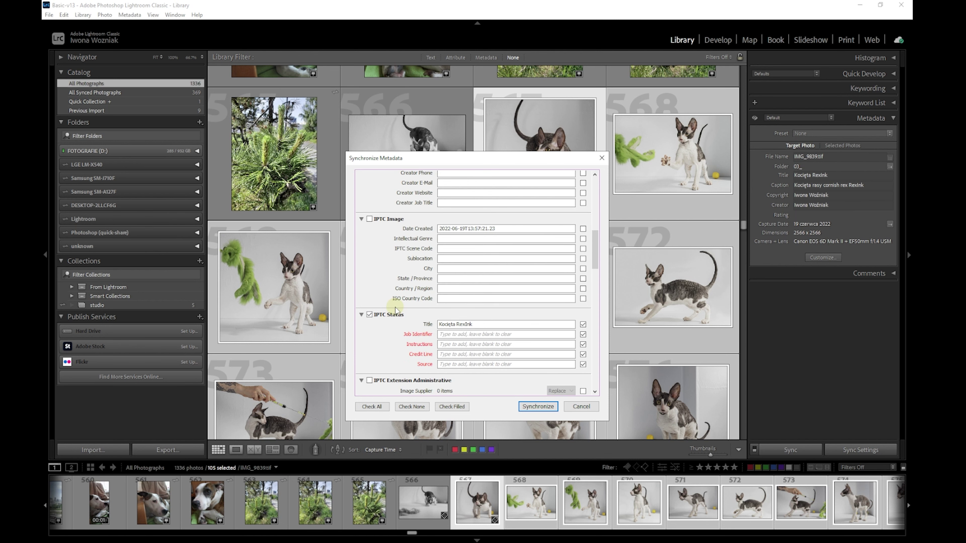
scroll(396, 309, "down", 2)
scroll(396, 309, "up", 8)
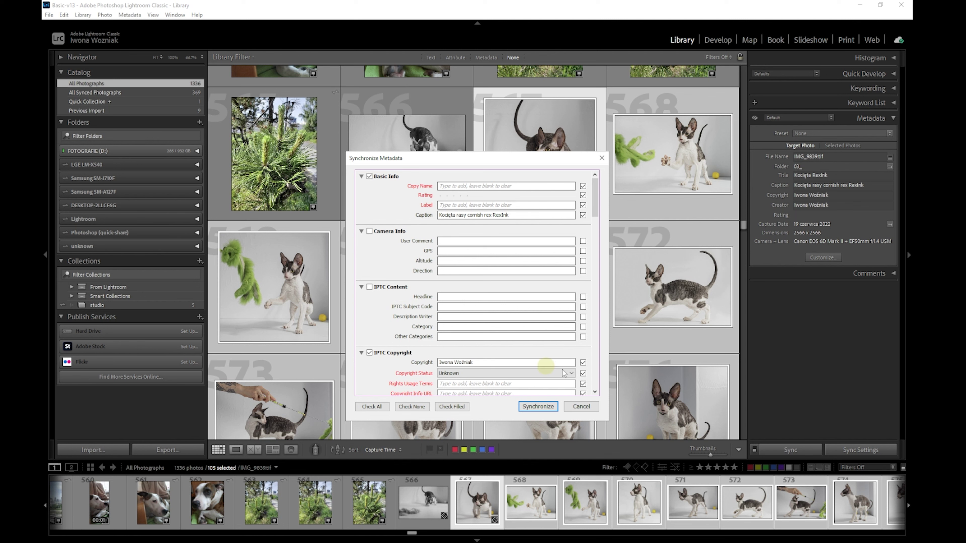
left_click(595, 392)
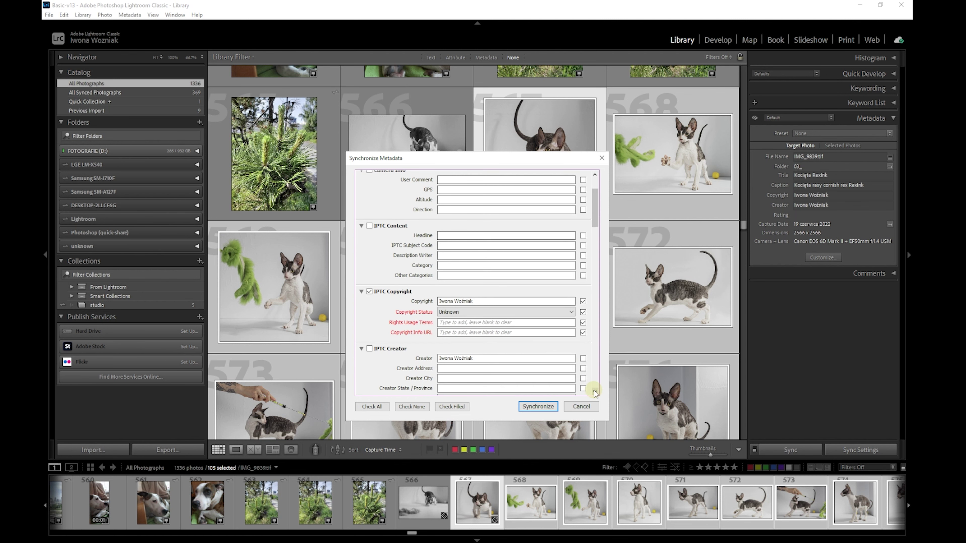
left_click(595, 392)
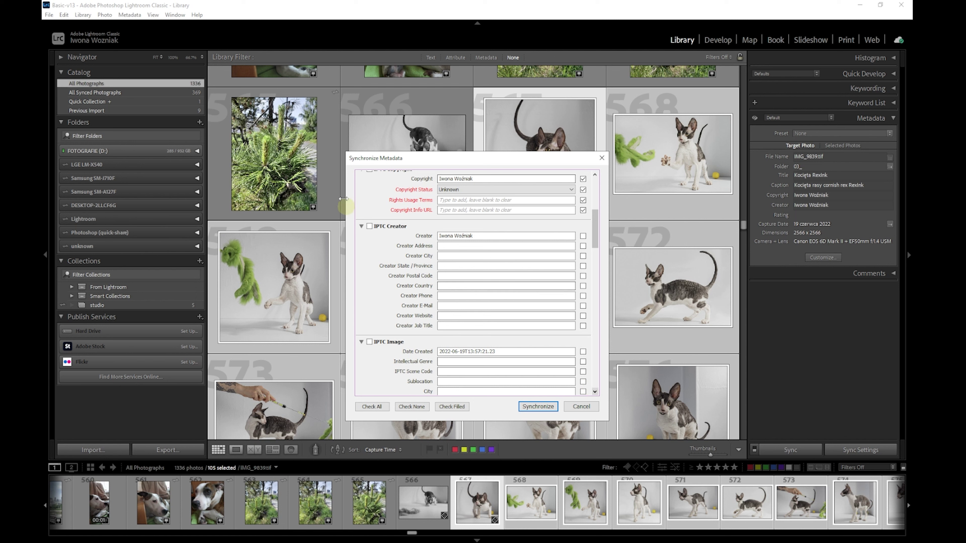
left_click(369, 228)
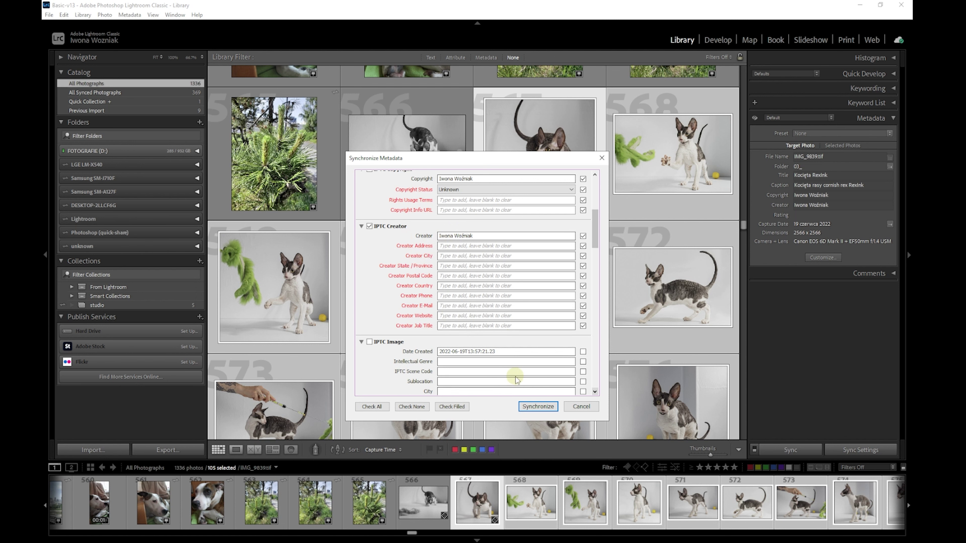
left_click(538, 406)
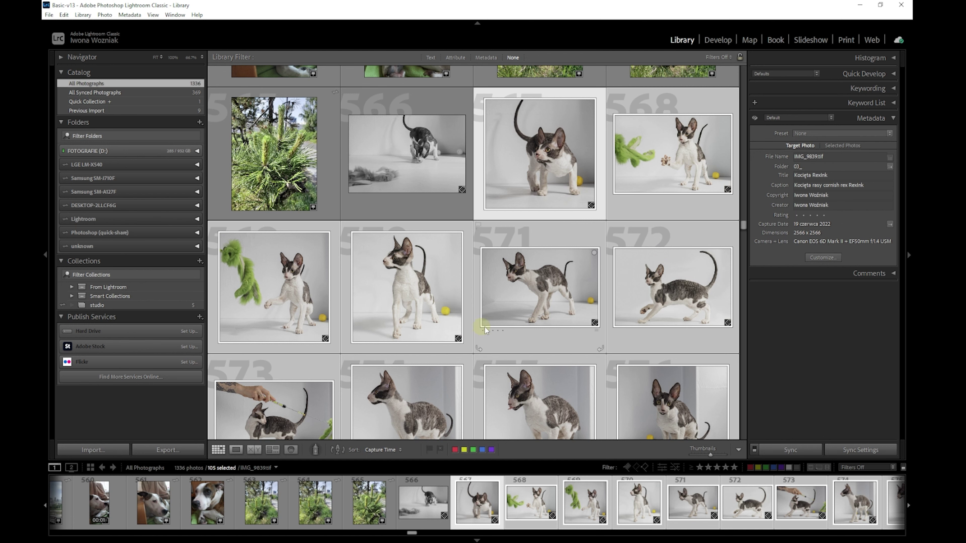
Scroll the grid down to where the cat series meets the poppy landscapes.
scroll(479, 331, "down", 3)
scroll(550, 327, "down", 4)
scroll(550, 327, "down", 3)
scroll(550, 326, "down", 3)
scroll(550, 327, "down", 1)
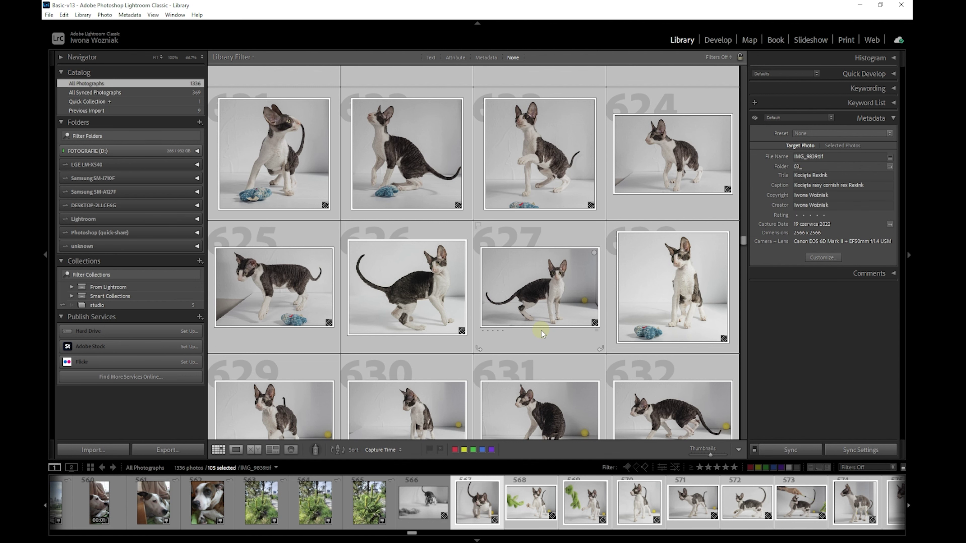
scroll(544, 324, "down", 2)
scroll(544, 324, "down", 3)
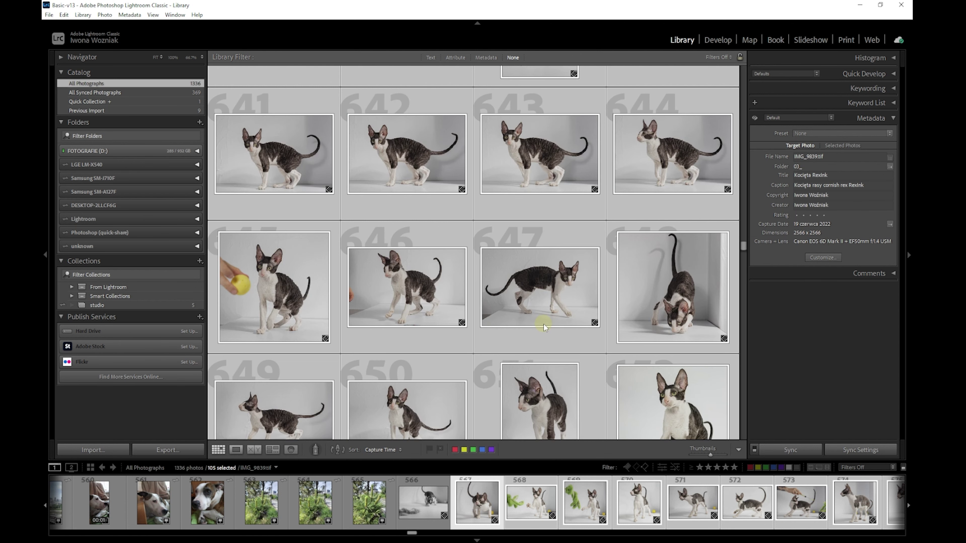
scroll(544, 323, "down", 2)
scroll(543, 324, "down", 1)
scroll(544, 323, "down", 2)
scroll(544, 324, "down", 3)
mouse_move(274, 287)
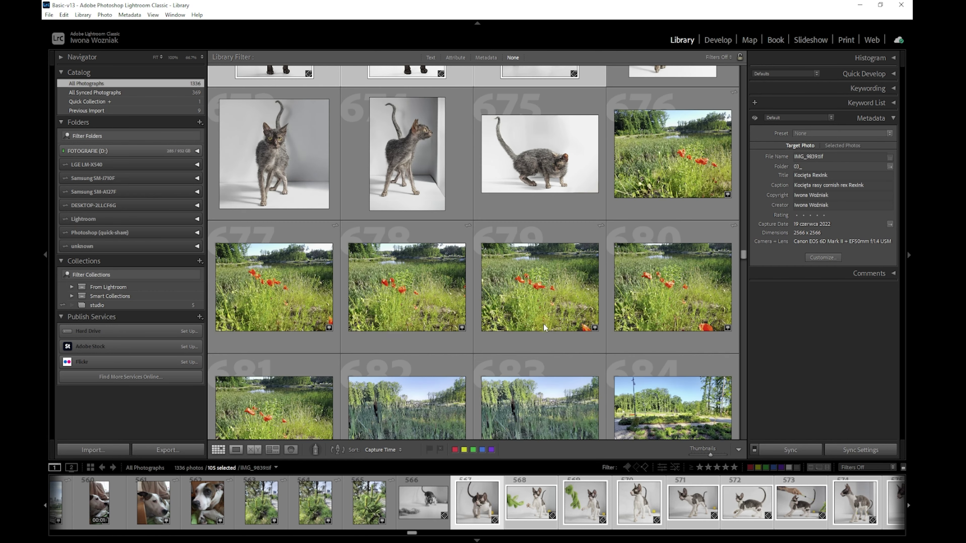
scroll(544, 324, "up", 2)
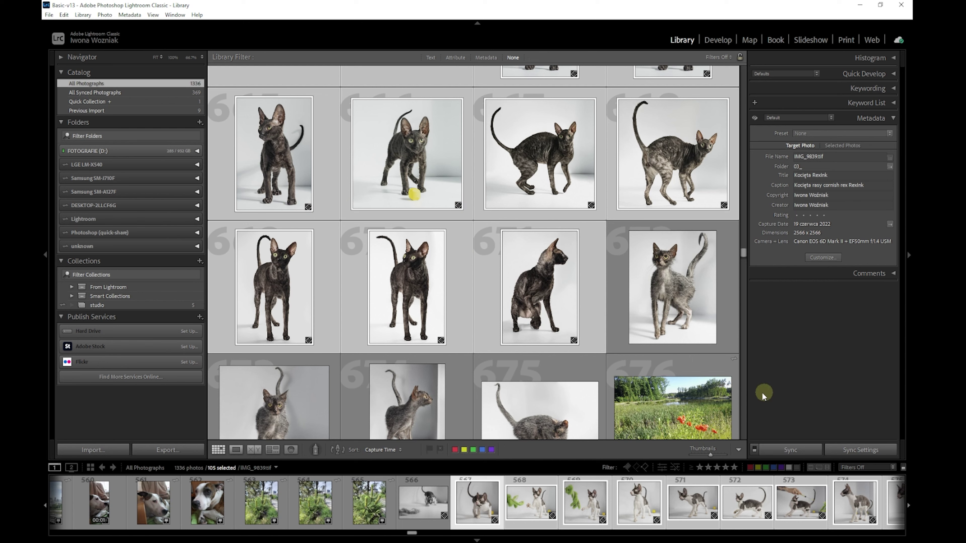
Check photo 671's synced title, caption and copyright, then expand Keywording.
left_click(651, 413)
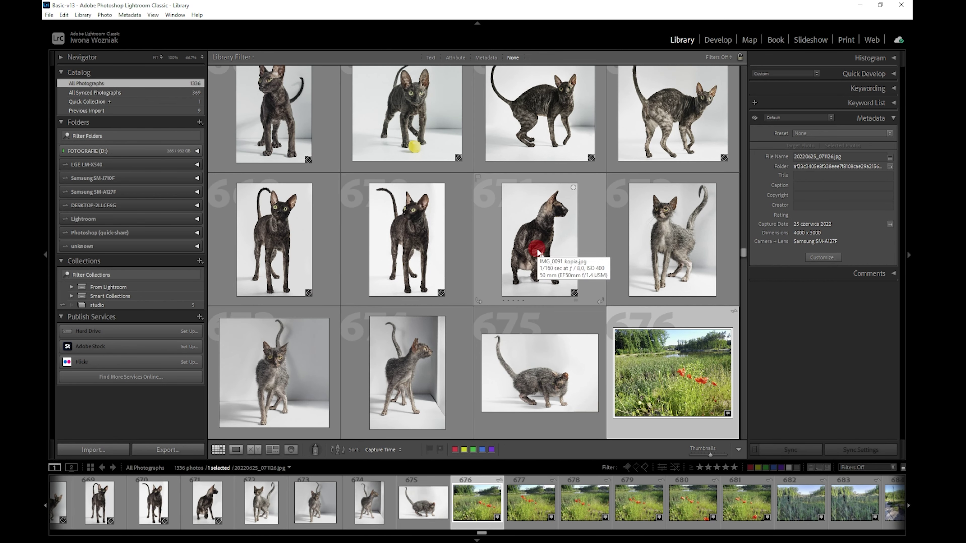
left_click(542, 236)
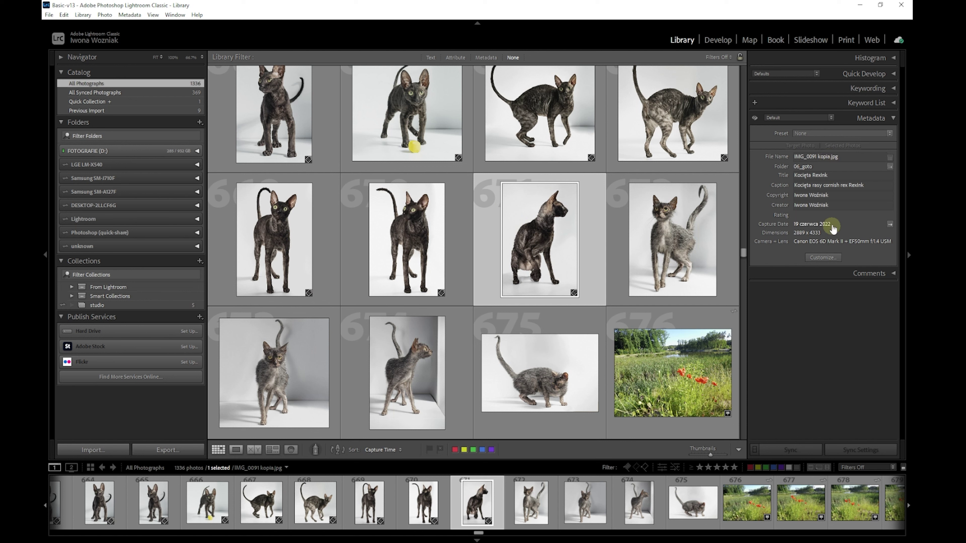
left_click(891, 90)
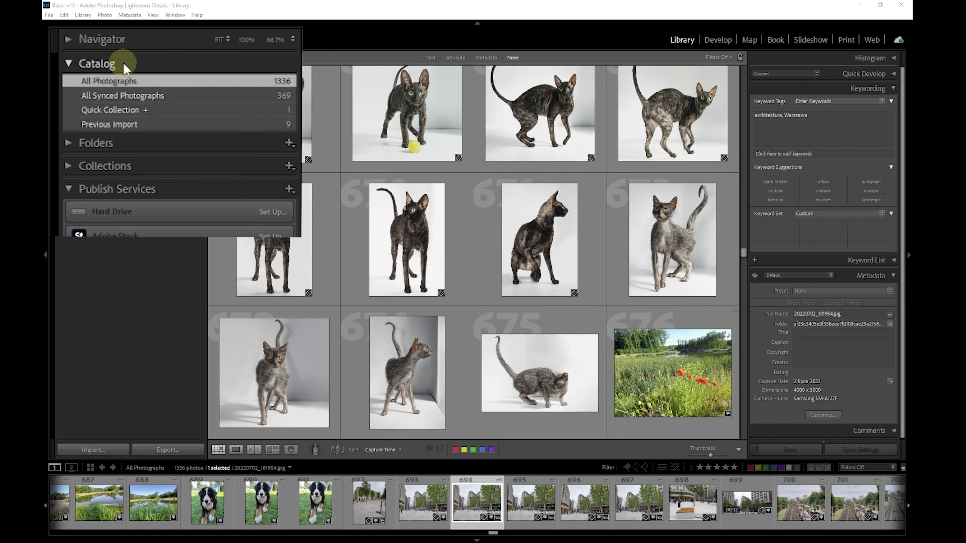
left_click(69, 63)
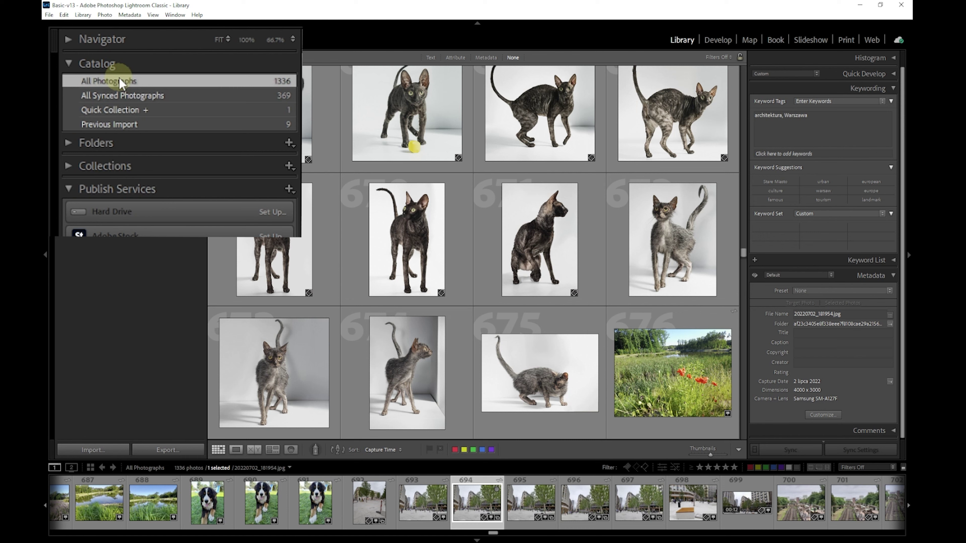
left_click(119, 93)
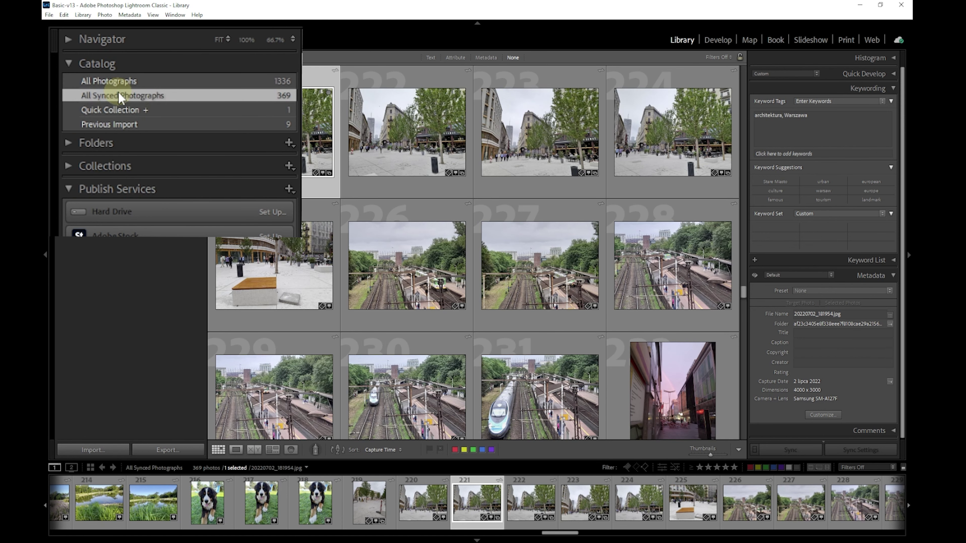
left_click(117, 109)
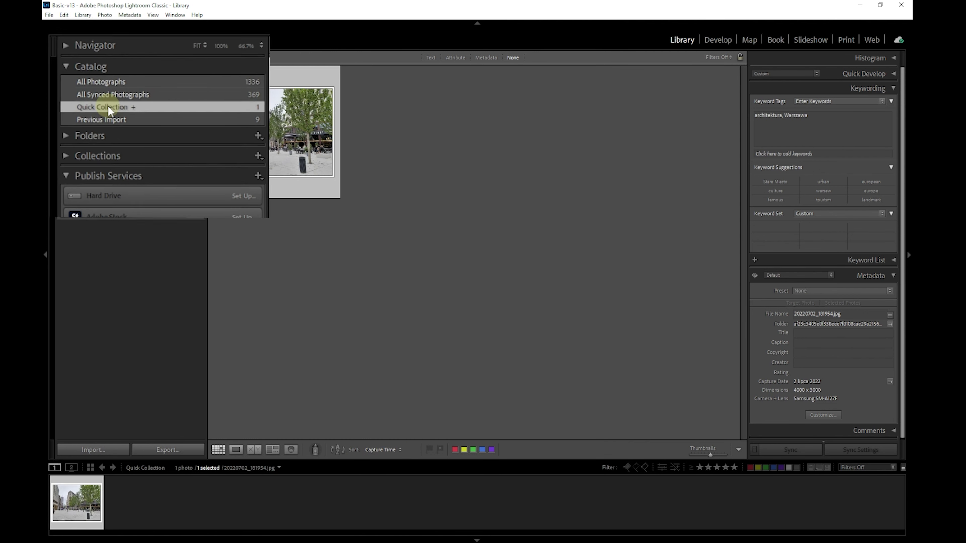
left_click(90, 84)
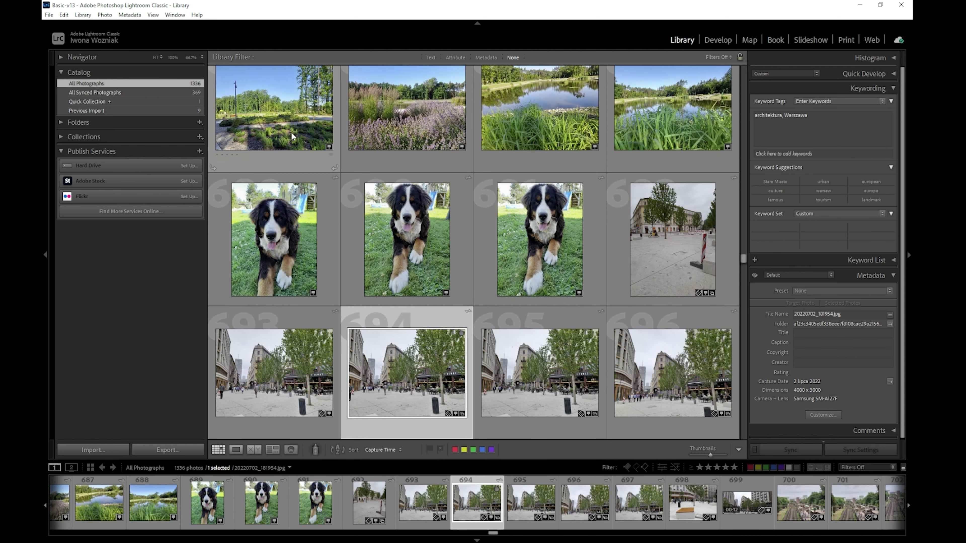
scroll(498, 271, "up", 5)
scroll(497, 271, "up", 5)
scroll(498, 271, "up", 2)
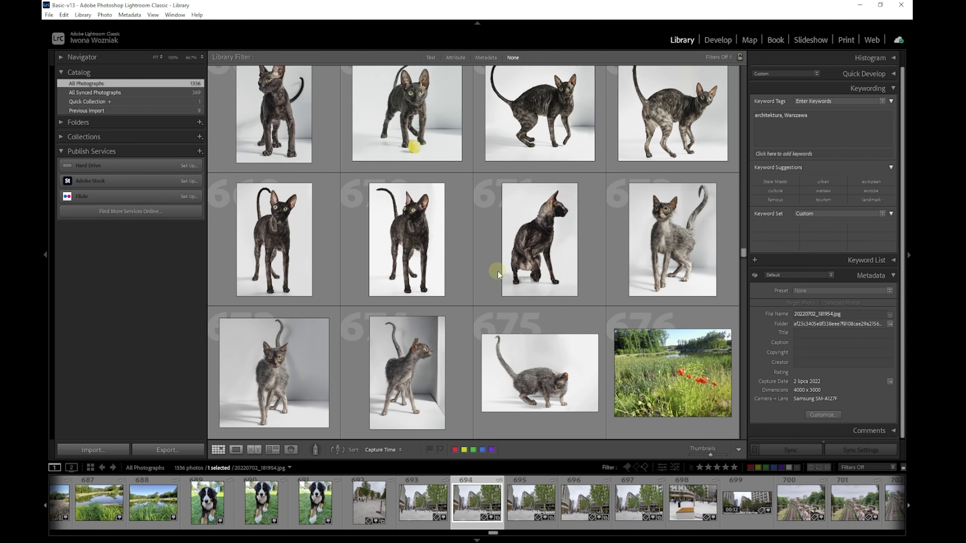
scroll(497, 271, "up", 3)
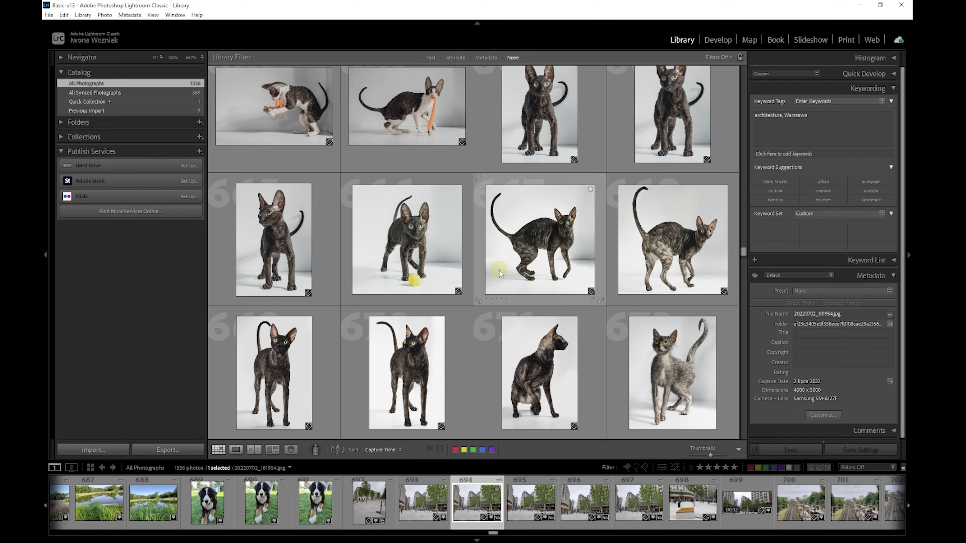
scroll(499, 265, "up", 3)
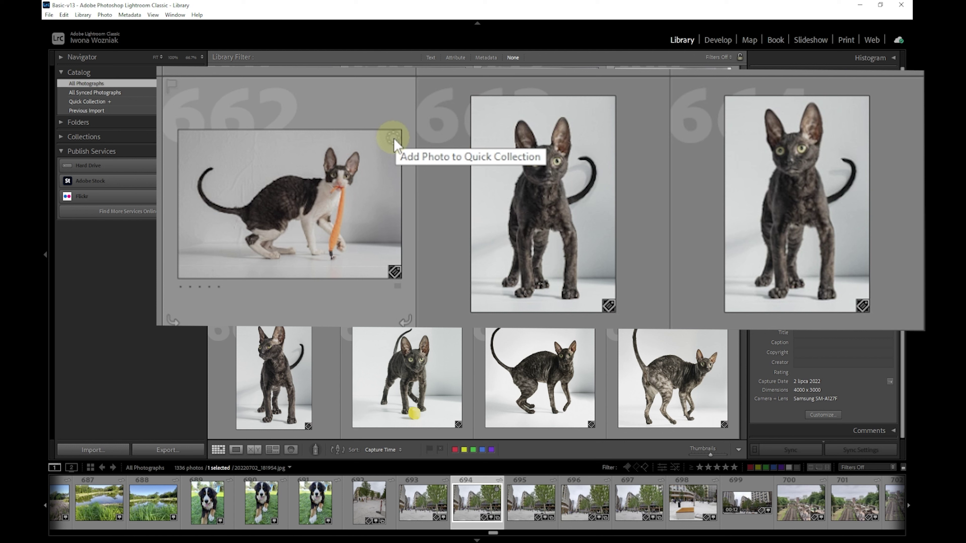
Add cat photos 663, 664, 667 and 668 to the Quick Collection and view its 7 photos.
left_click(393, 139)
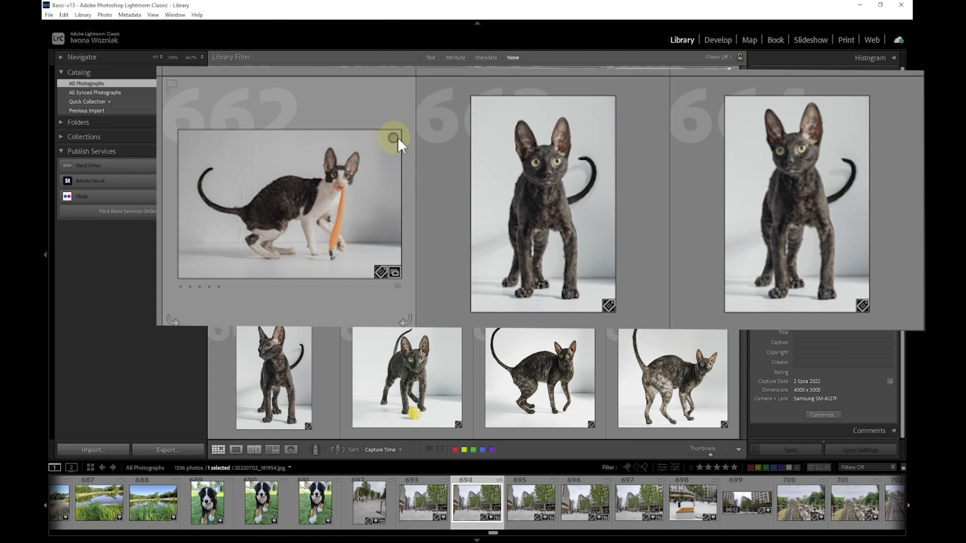
left_click(607, 104)
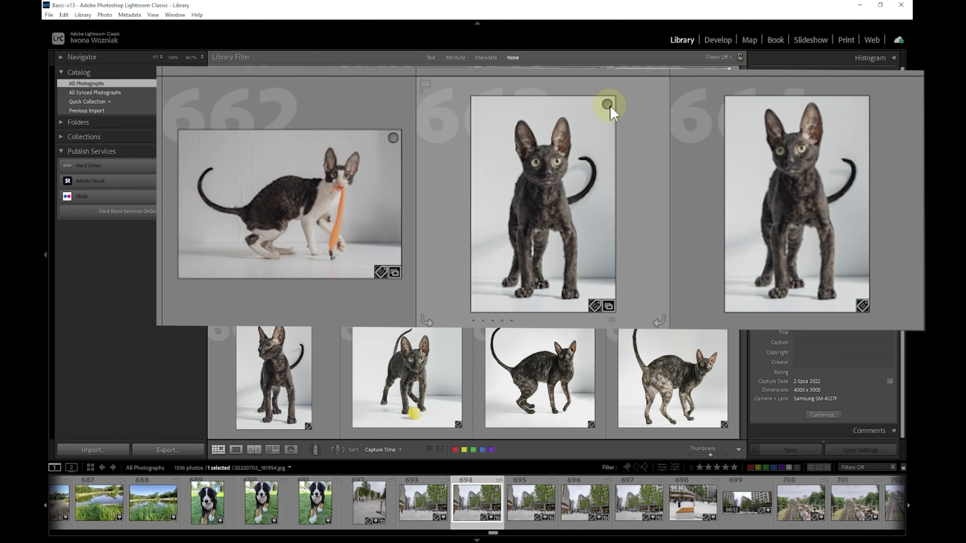
left_click(862, 104)
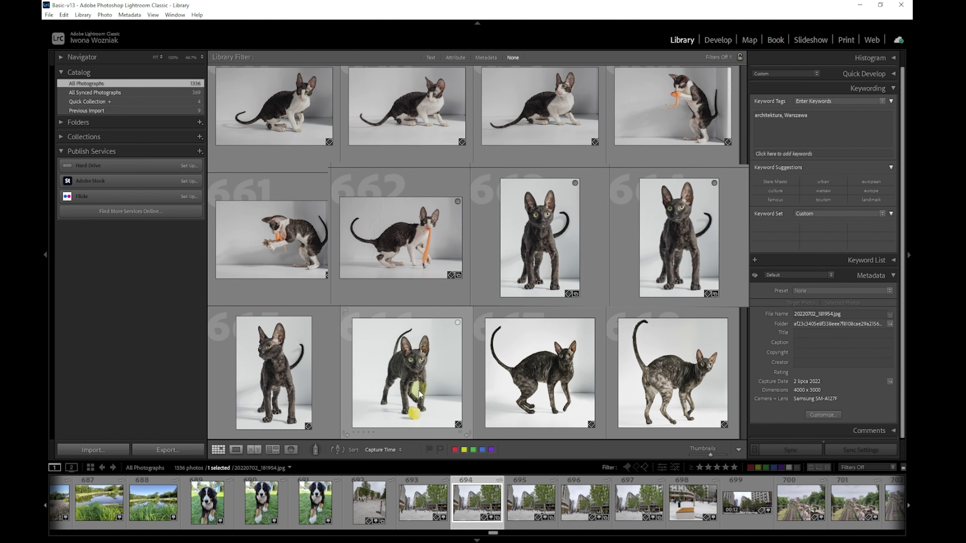
key("b")
left_click(407, 367)
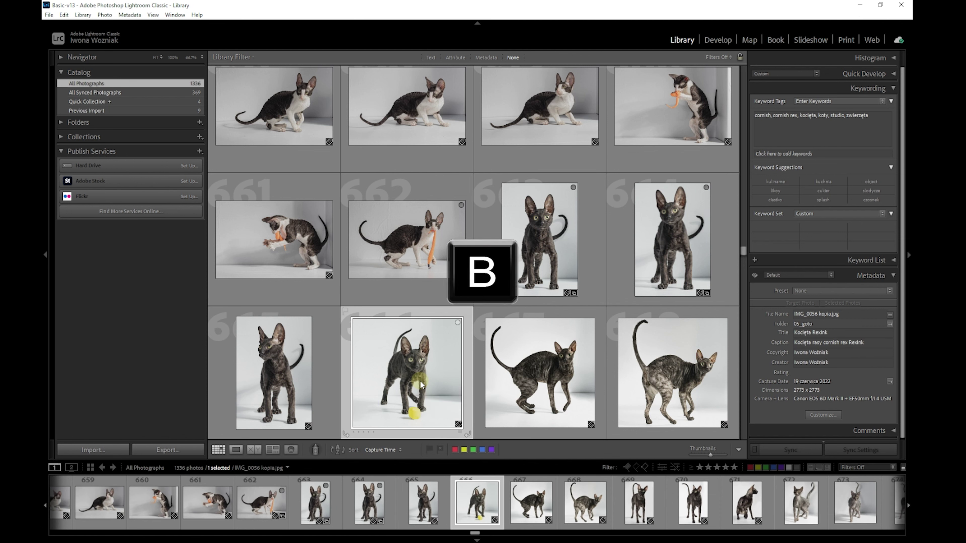
key("shift+b")
key("shift+b")
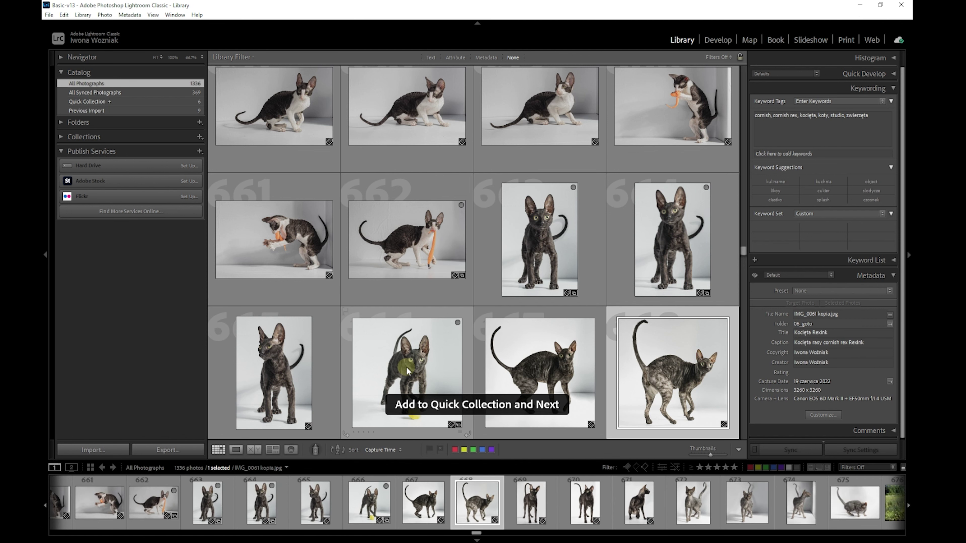
key("shift+b")
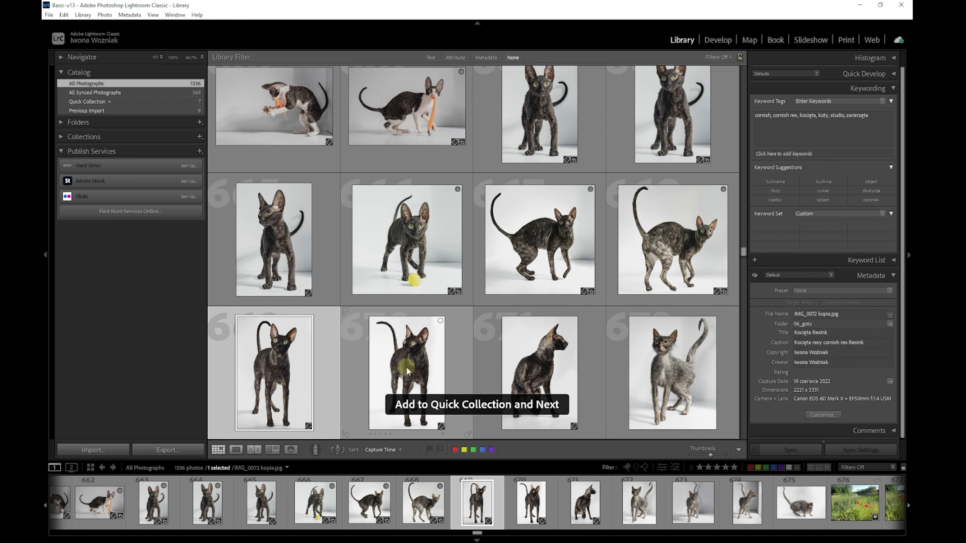
left_click(146, 102)
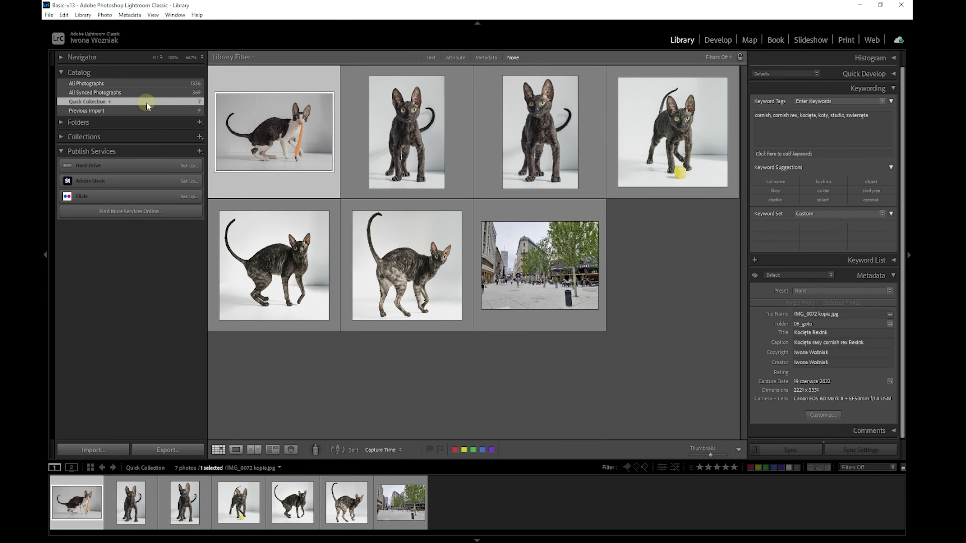
Remove the six cat photos from the Quick Collection, then show the 9 Previous Import shots.
mouse_move(407, 265)
key("b")
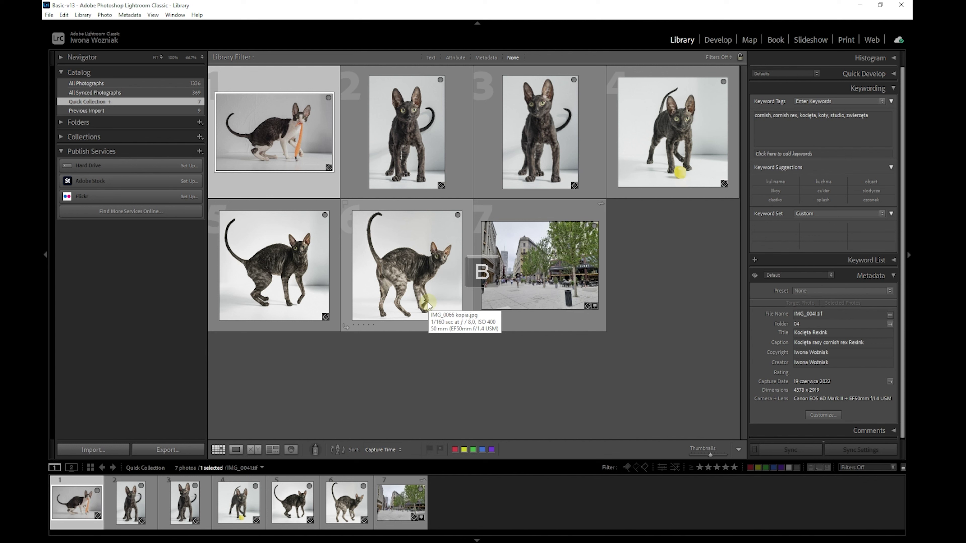
left_click(429, 304, "shift")
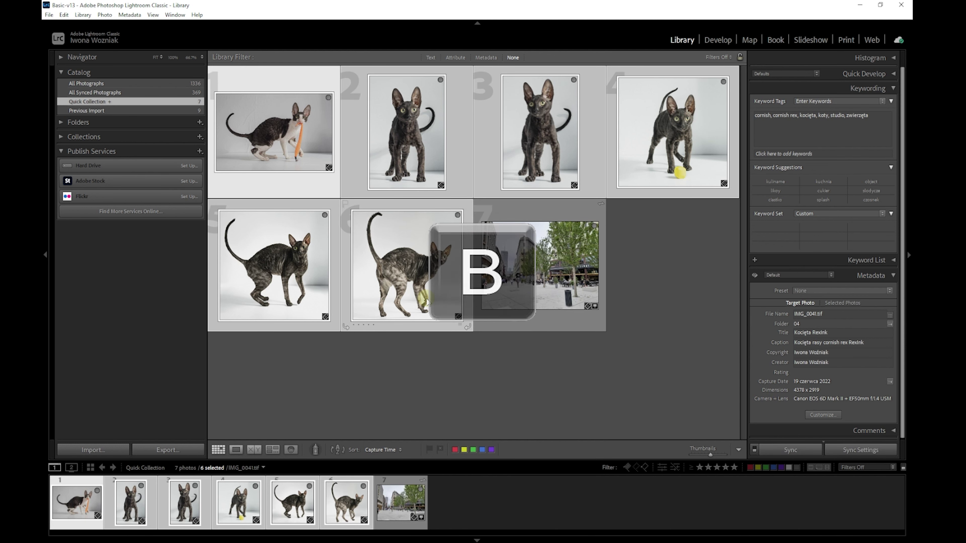
left_click(157, 101)
left_click(150, 112)
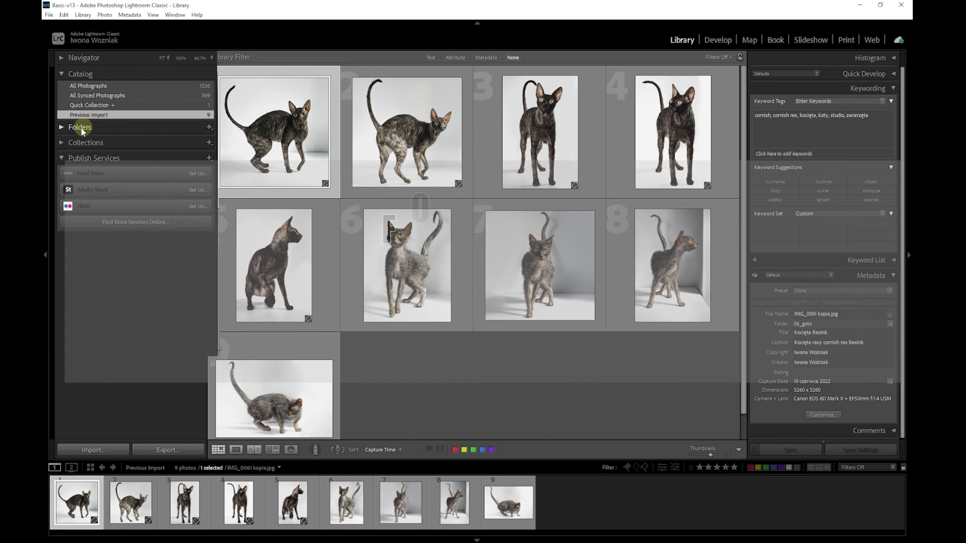
Browse folders 03_, 05_goto, 22.12.12 and presets, ending on gotowe's 192 photos.
left_click(62, 144)
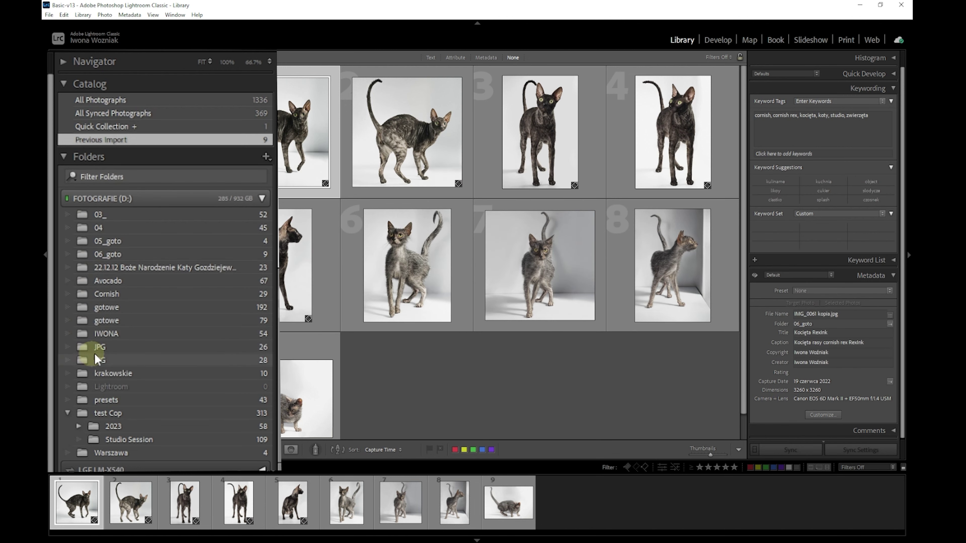
left_click(109, 217)
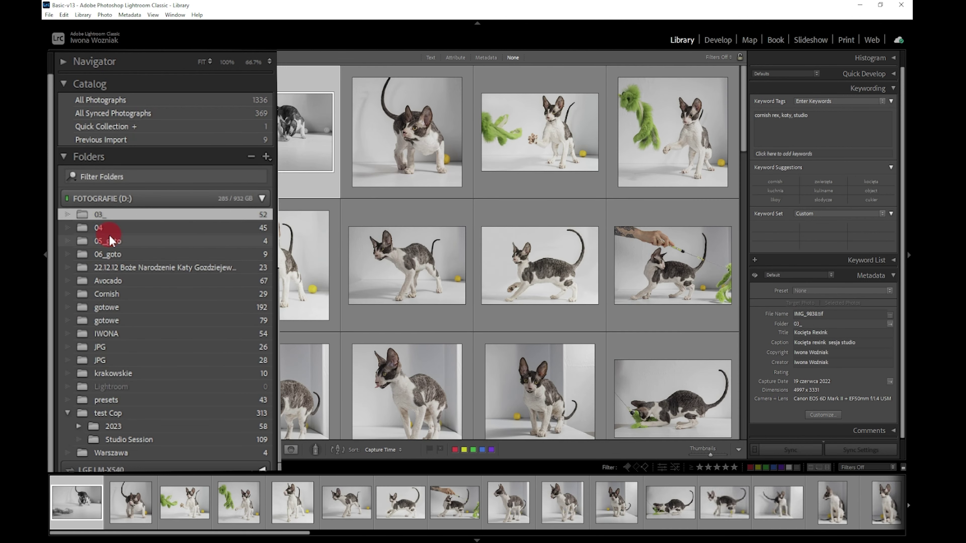
left_click(110, 241)
left_click(114, 265)
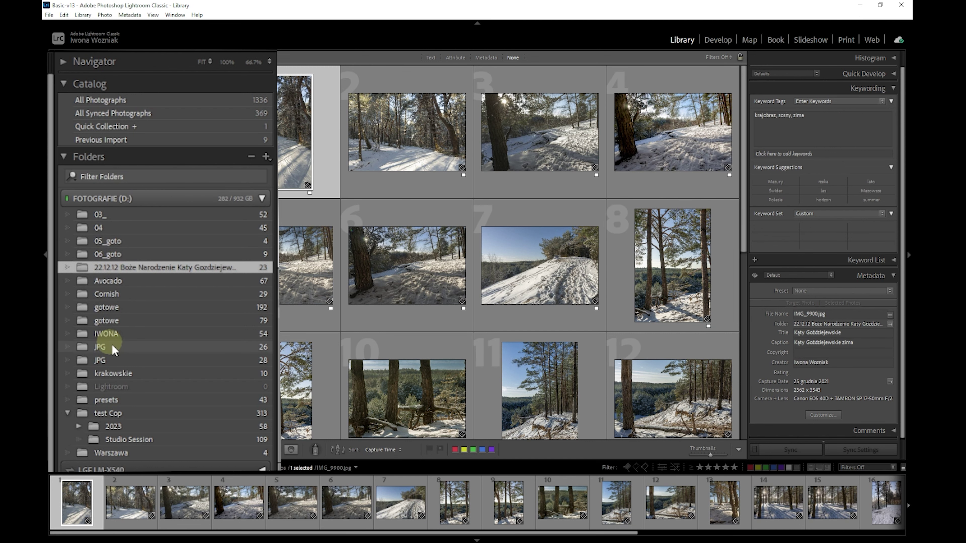
left_click(101, 399)
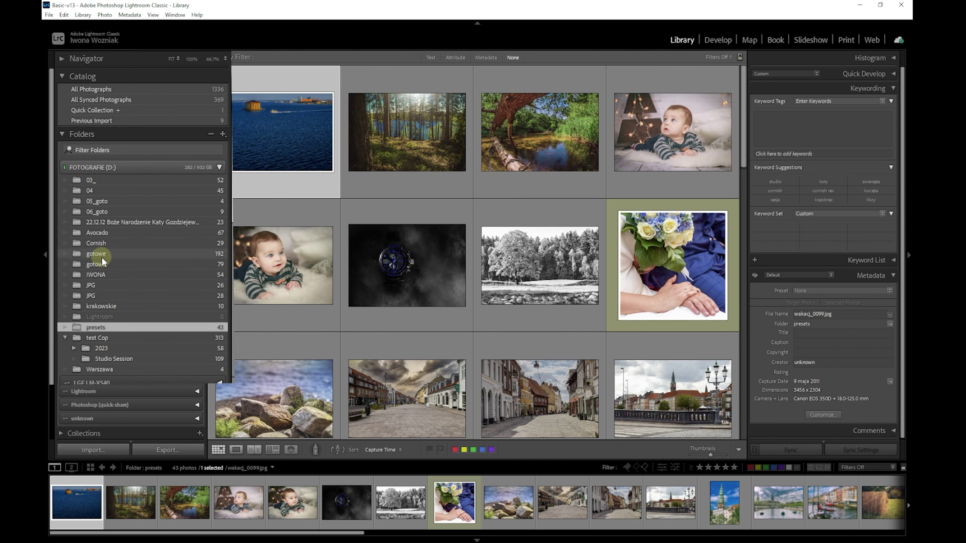
left_click(94, 225)
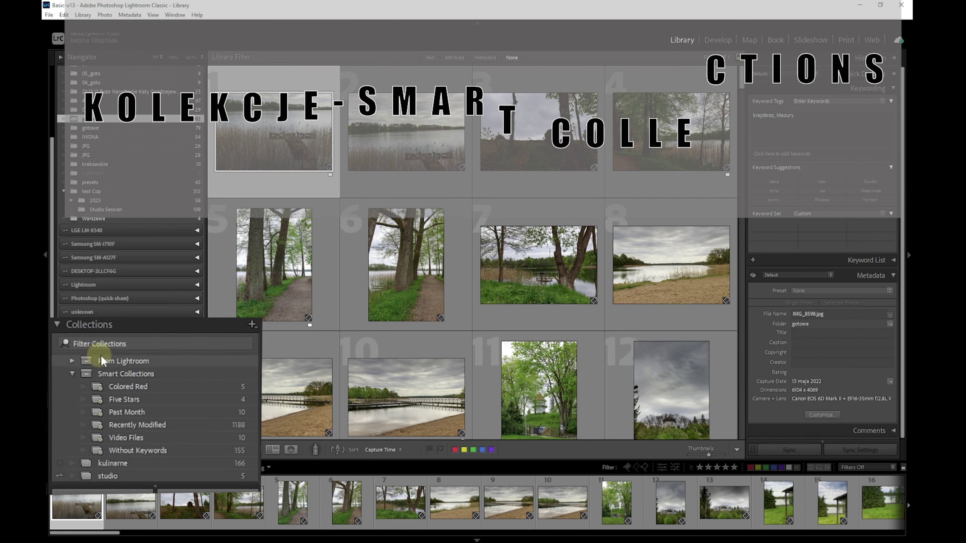
Browse the From Lightroom collections: garden may, Forest and krajobrazy.
left_click(79, 363)
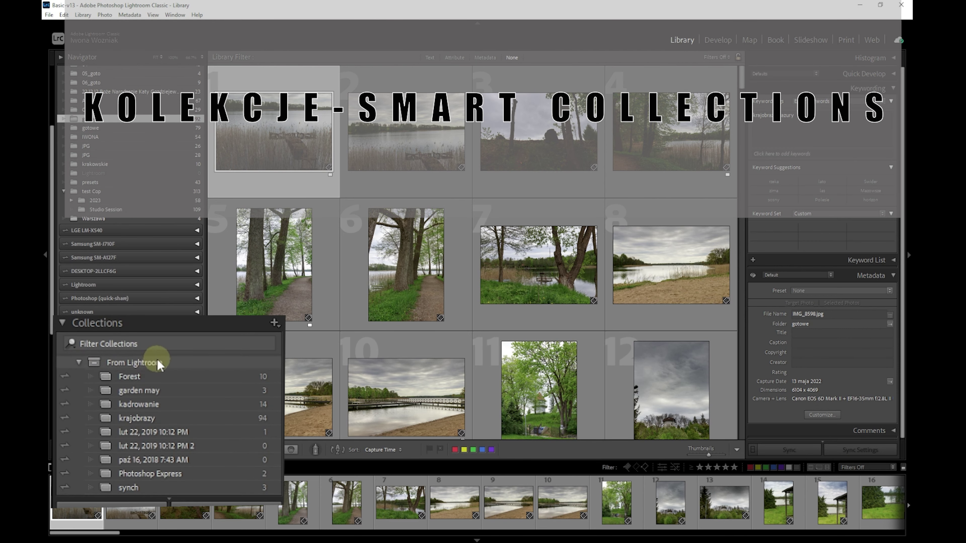
left_click(147, 389)
left_click(130, 376)
left_click(131, 417)
left_click(79, 362)
View each built-in smart collection, from Colored Red through Without Keywords.
left_click(131, 377)
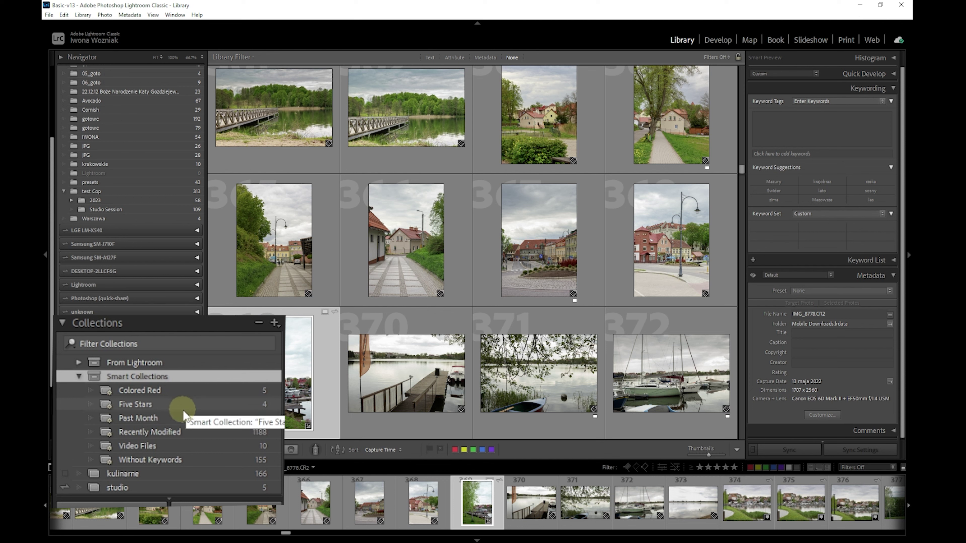
left_click(179, 391)
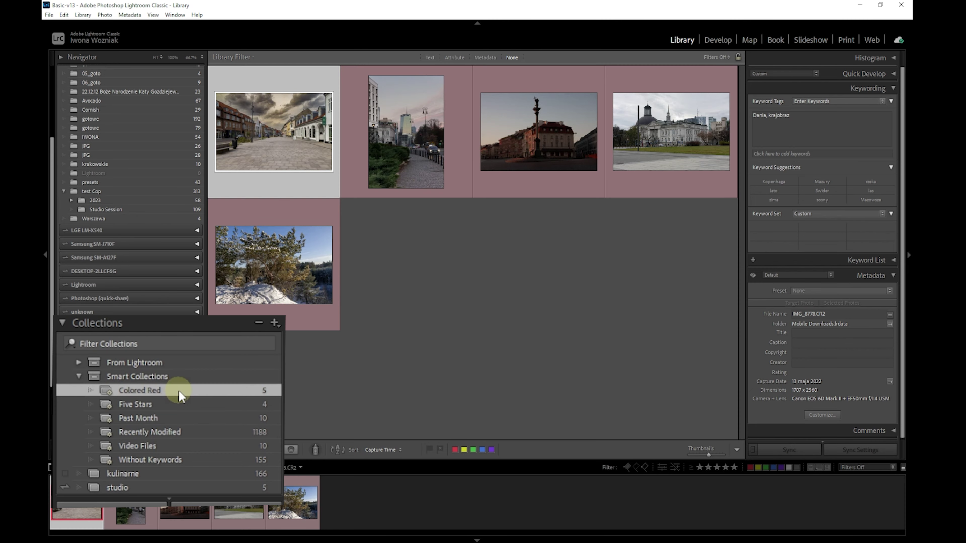
left_click(176, 405)
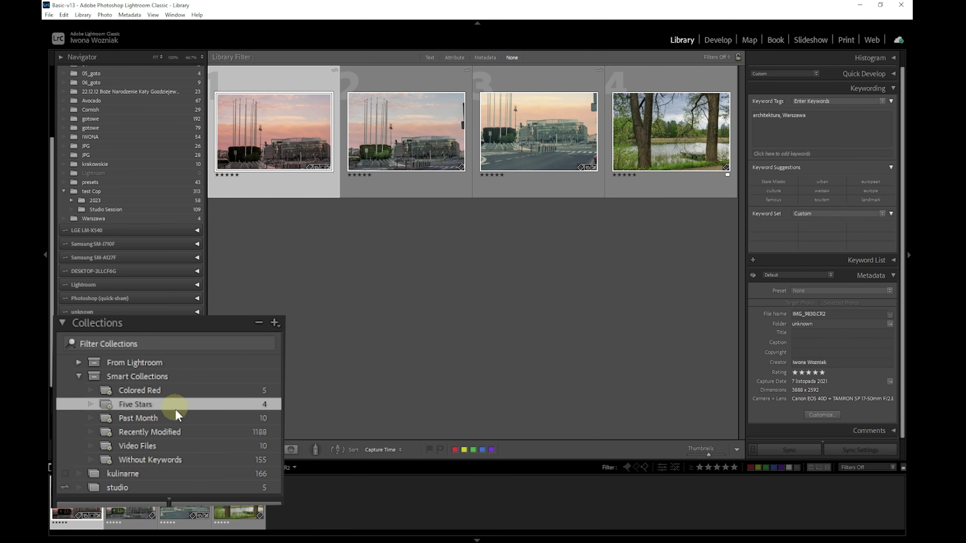
left_click(172, 421)
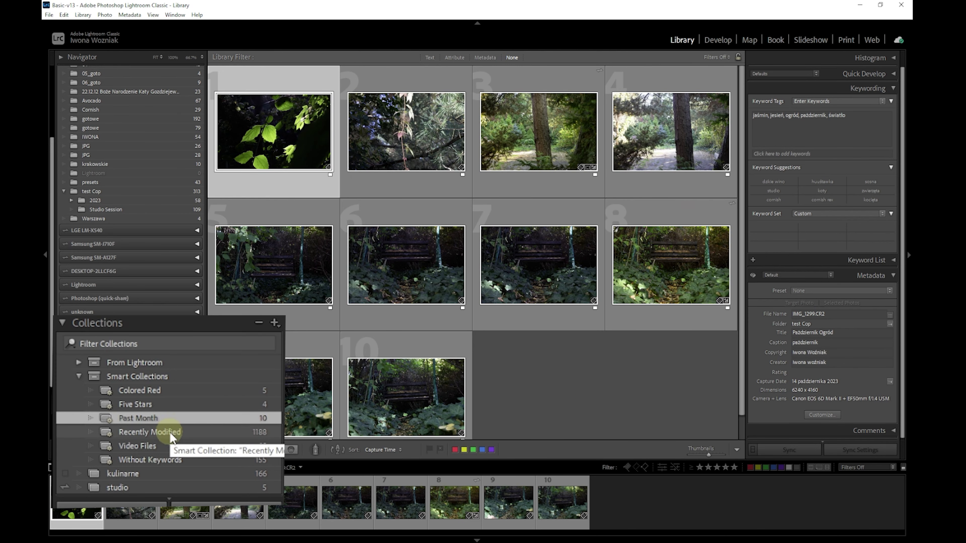
left_click(170, 433)
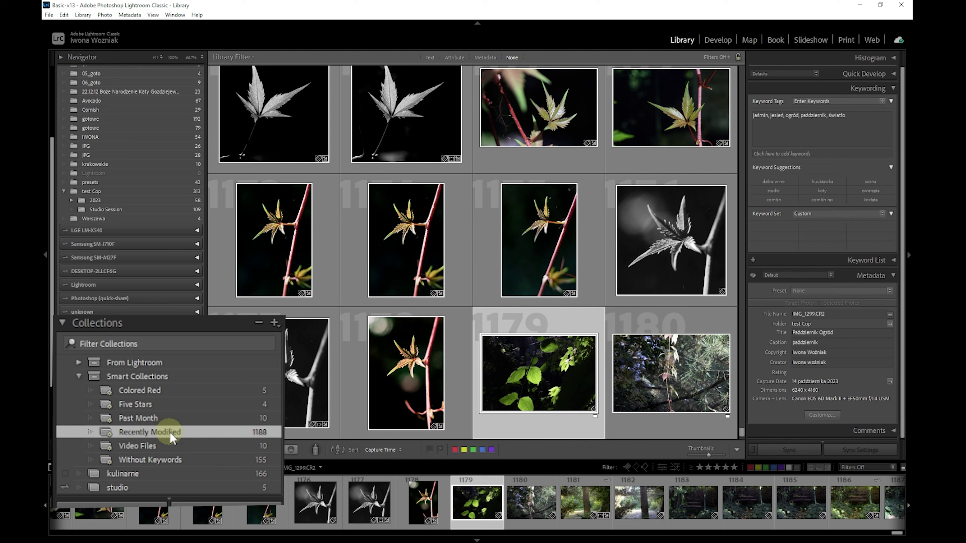
left_click(167, 450)
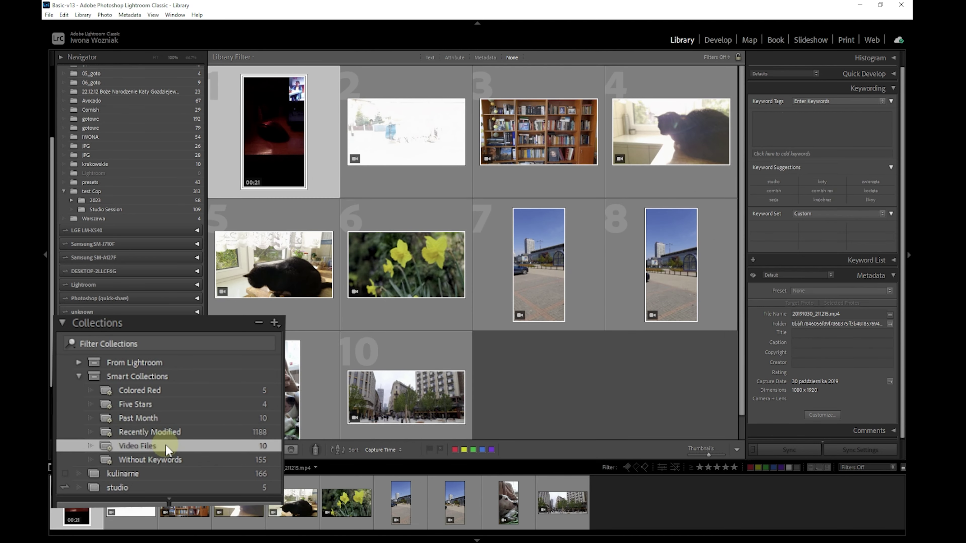
left_click(164, 461)
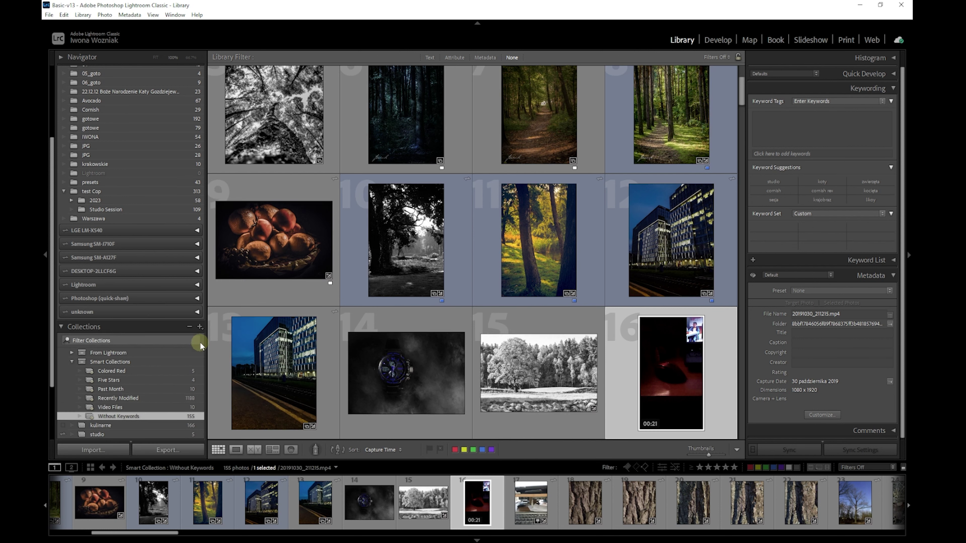
left_click(199, 328)
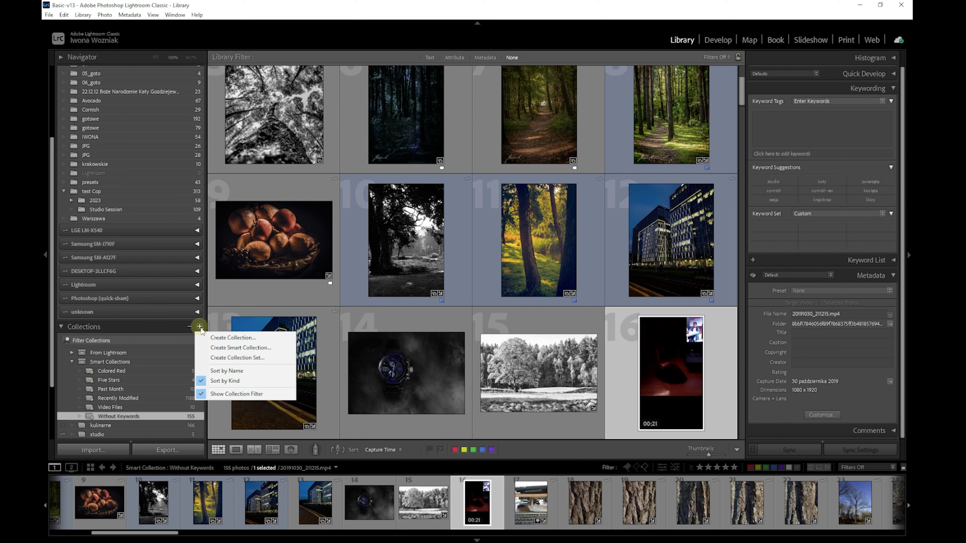
Create a smart collection named Mazowsze matching photos whose Keywords contain Mazowsze.
left_click(223, 349)
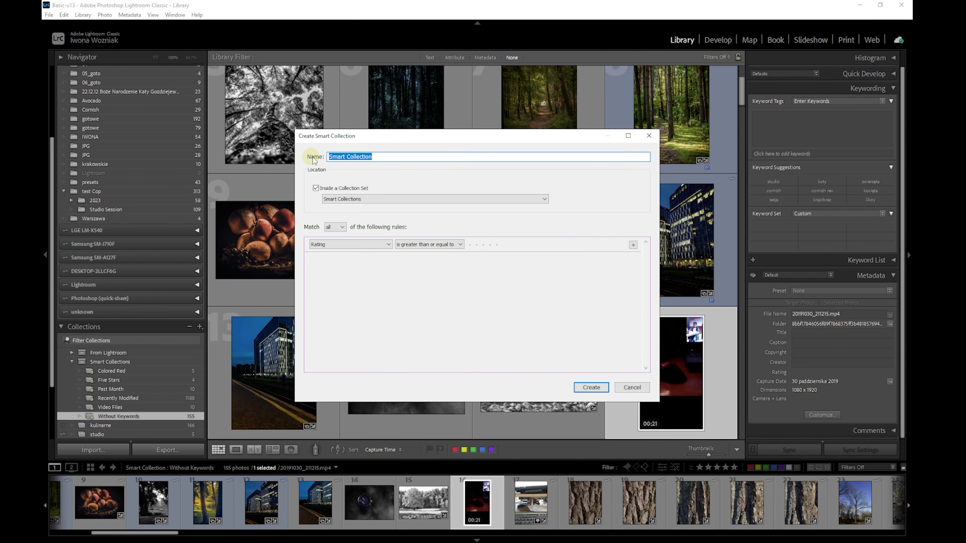
type("Mazowsze")
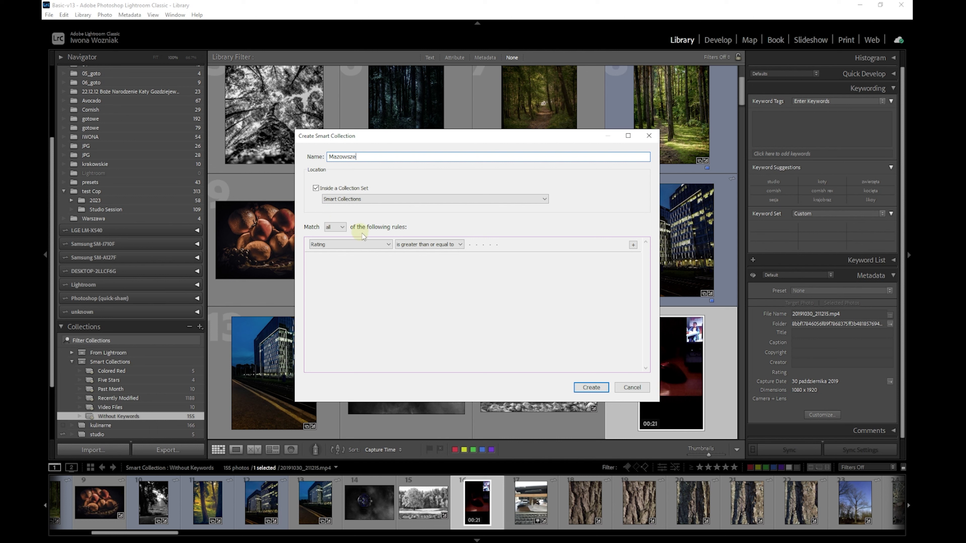
left_click(389, 245)
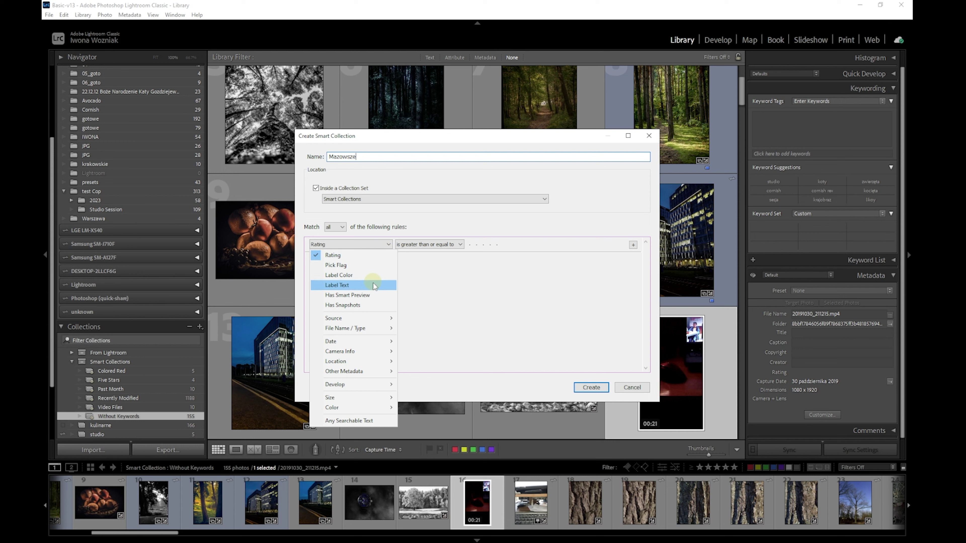
mouse_move(345, 372)
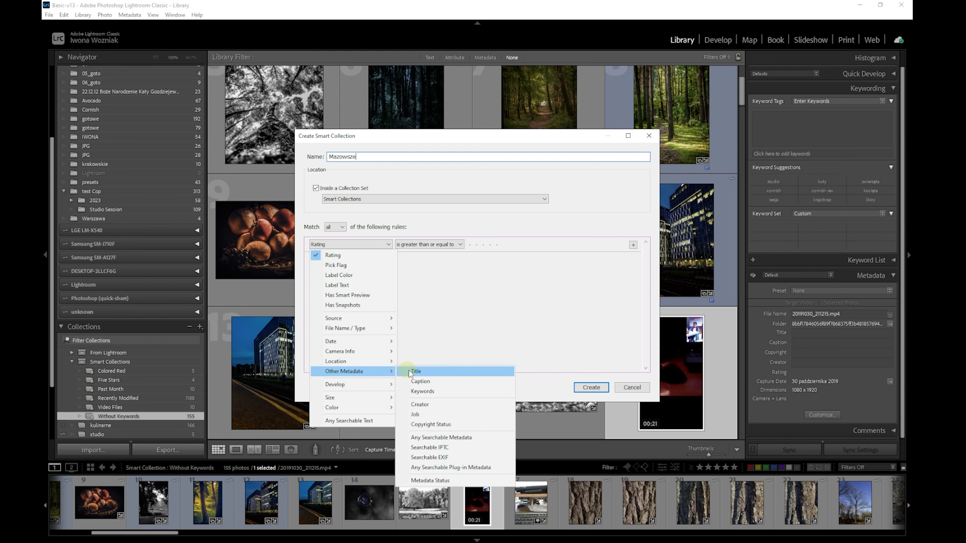
left_click(425, 395)
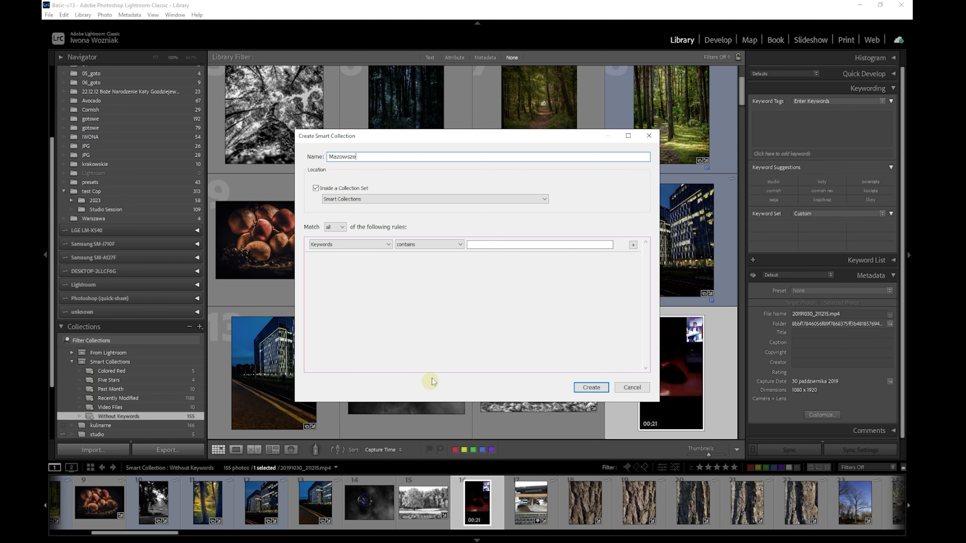
left_click(461, 248)
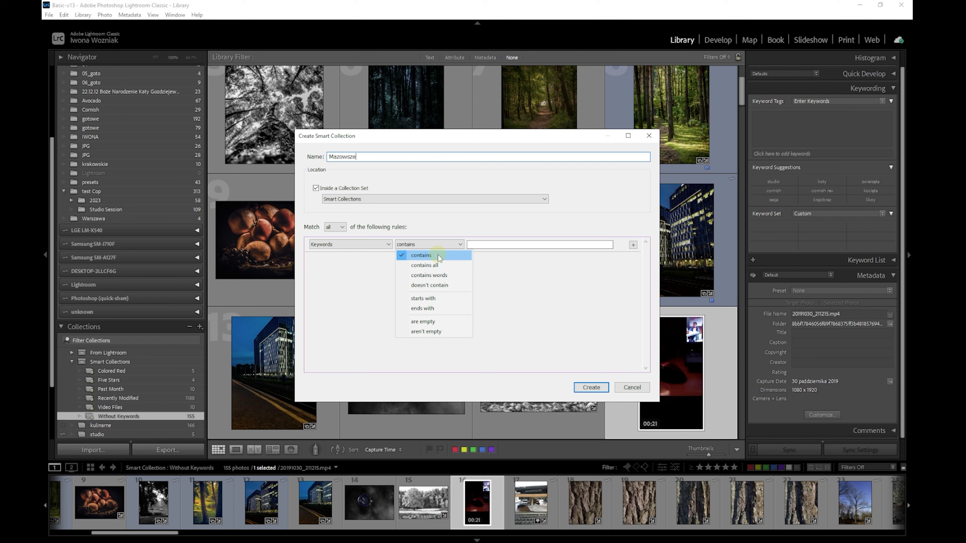
left_click(438, 255)
left_click(481, 244)
type("Mazowsze")
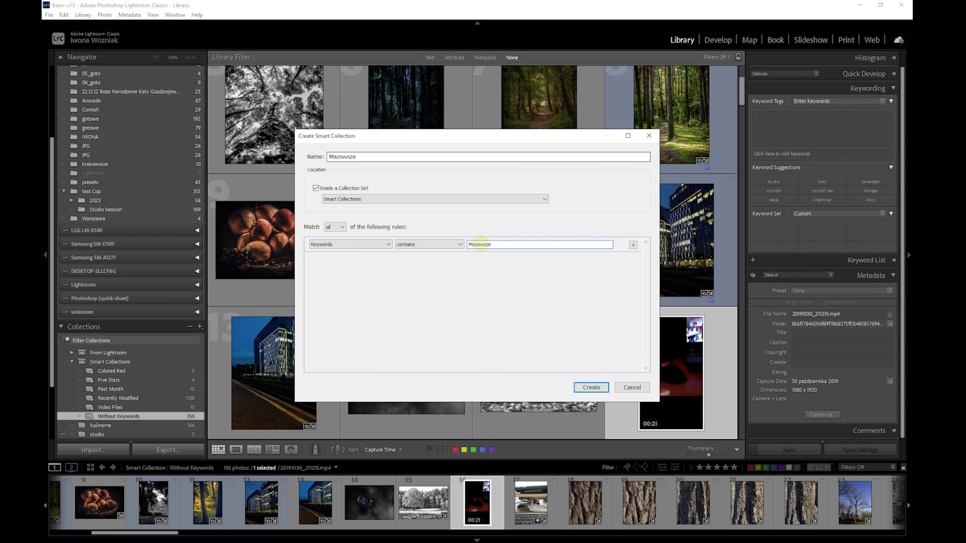
left_click(590, 388)
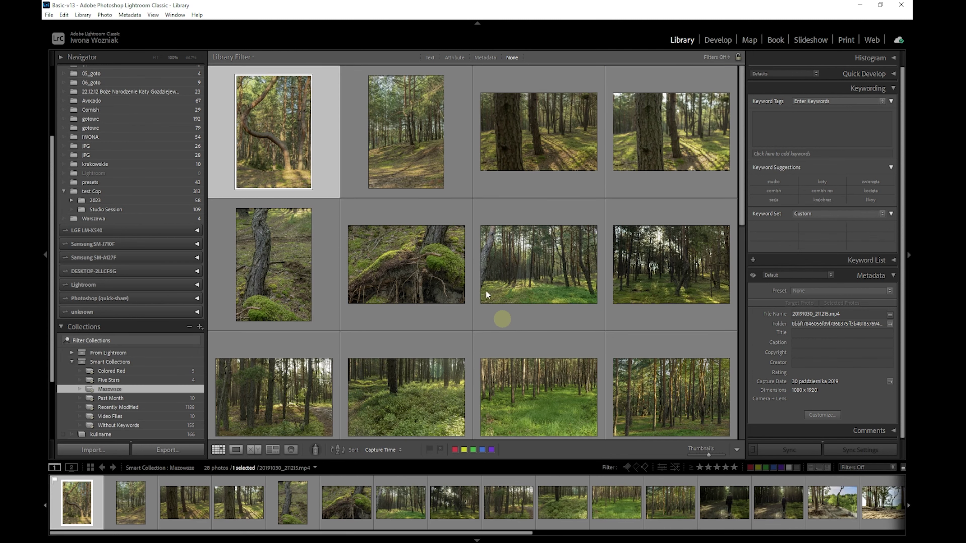
Review the Mazowsze and Five Stars collections, then delete the Mazowsze smart collection.
left_click(149, 388)
scroll(453, 304, "down", 5)
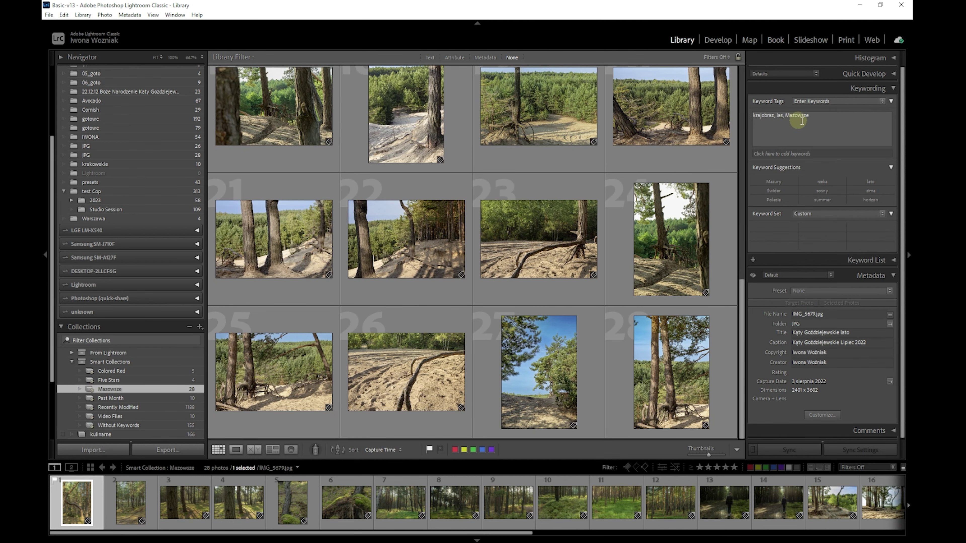
left_click(810, 102)
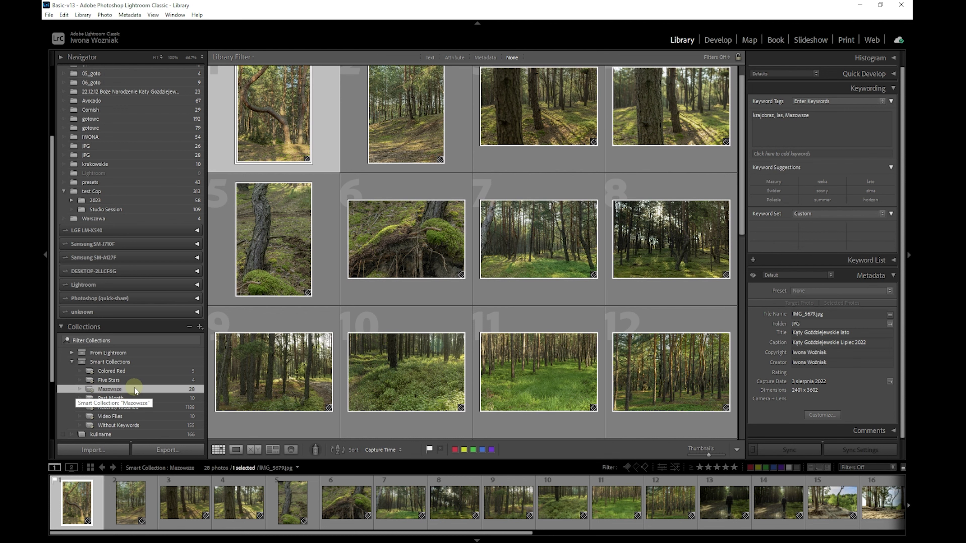
left_click(146, 381)
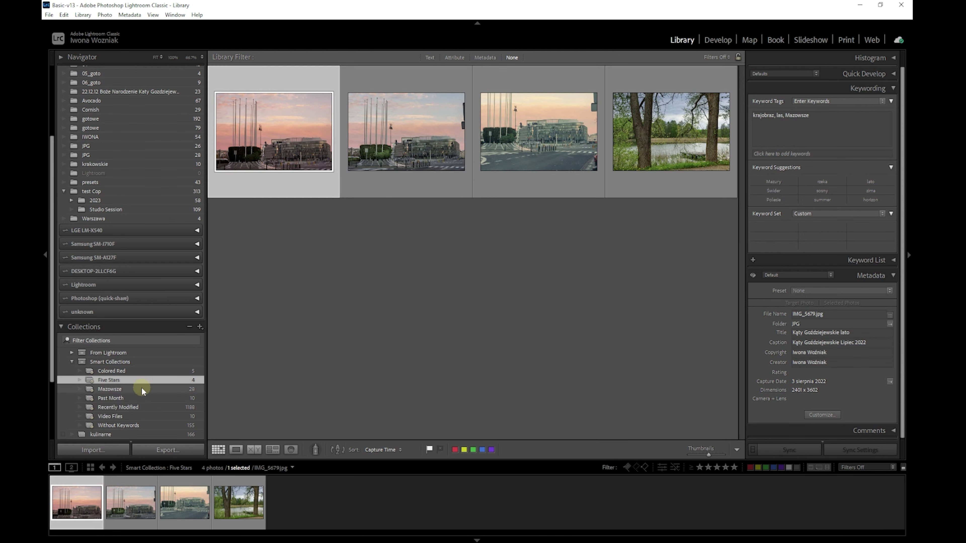
left_click(136, 390)
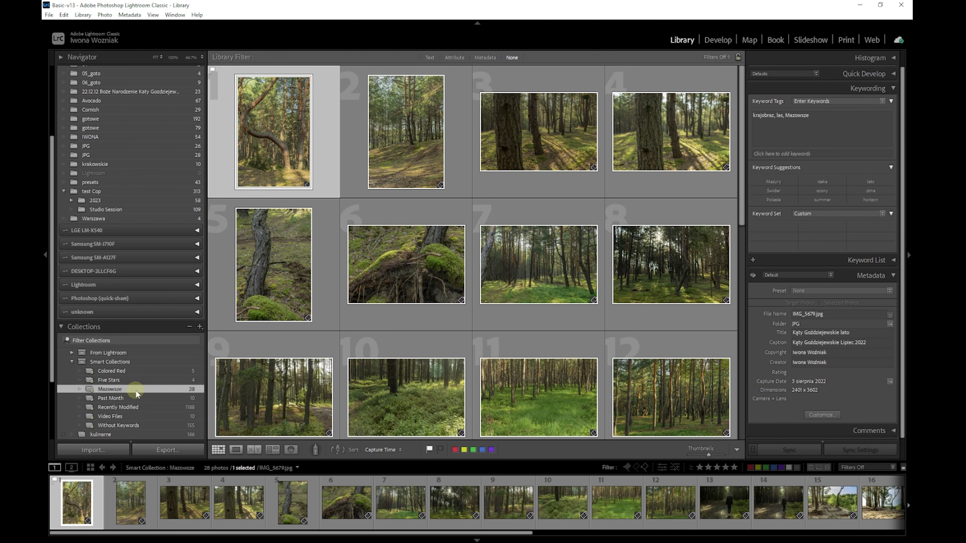
left_click(190, 327)
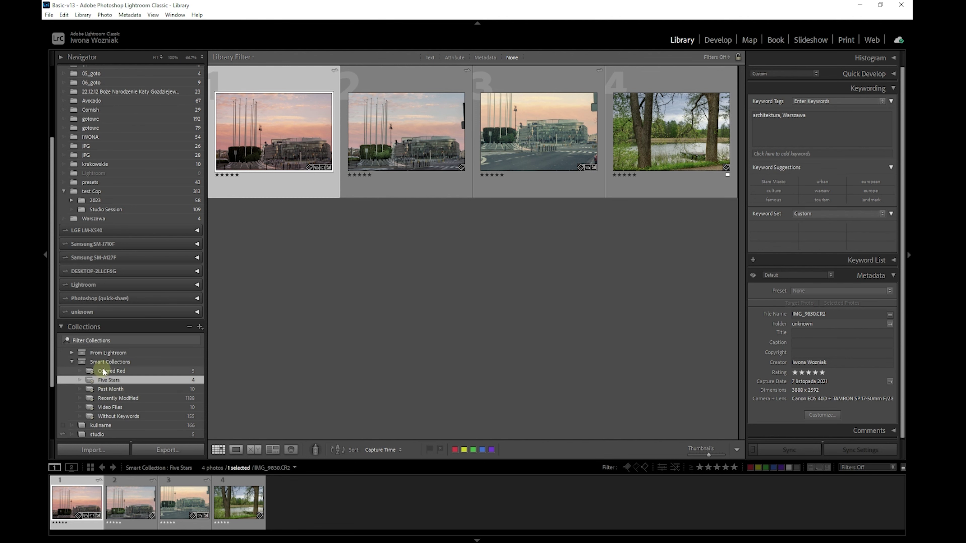
left_click(108, 361)
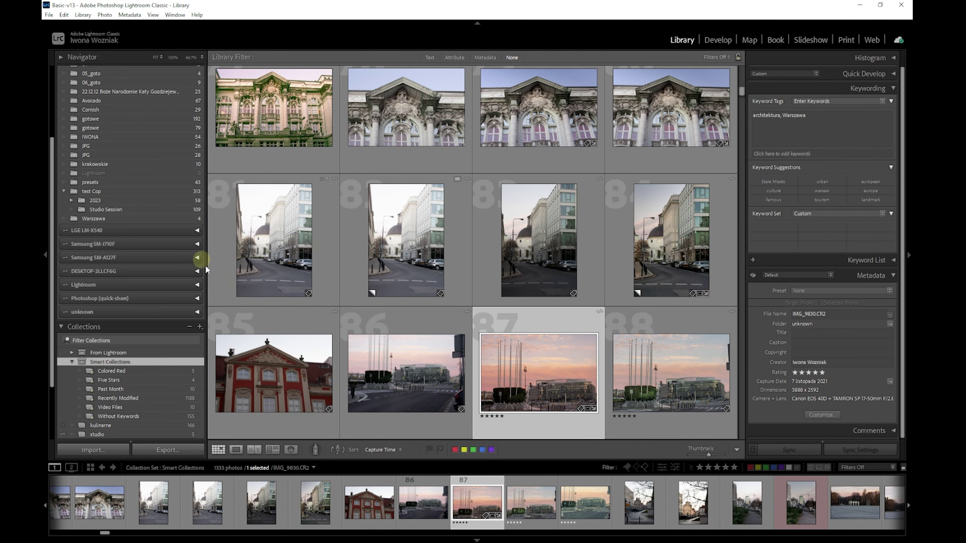
Show All Photographs (1336 photos) and scroll through the grid.
scroll(151, 334, "up", 2)
scroll(146, 320, "up", 3)
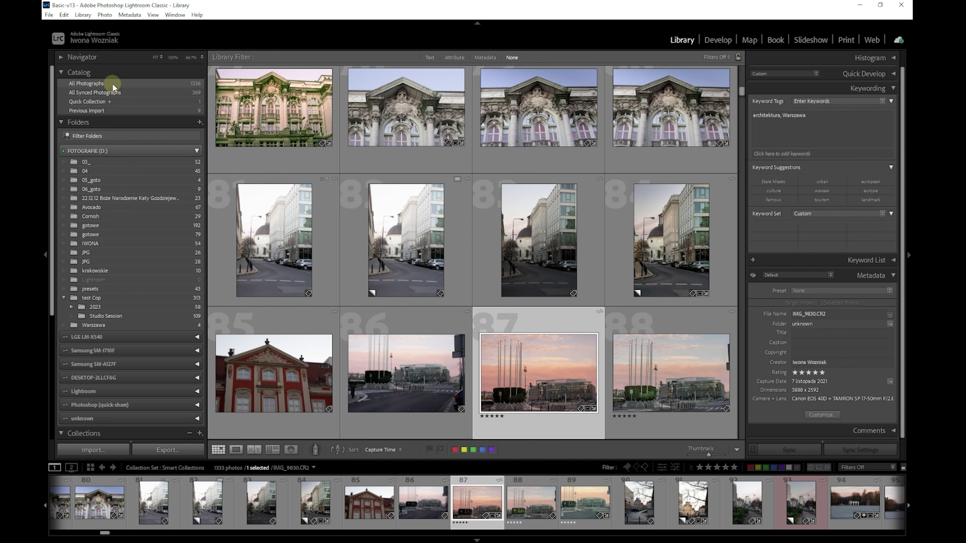
left_click(113, 87)
scroll(478, 194, "down", 3)
scroll(490, 228, "down", 3)
scroll(500, 245, "down", 3)
scroll(499, 245, "down", 3)
scroll(500, 246, "down", 3)
scroll(566, 311, "down", 3)
scroll(567, 311, "down", 3)
scroll(567, 309, "down", 3)
scroll(567, 309, "down", 3)
scroll(567, 309, "down", 3)
scroll(567, 309, "down", 3)
scroll(567, 309, "down", 3)
scroll(567, 309, "down", 3)
scroll(567, 309, "down", 3)
scroll(567, 309, "down", 3)
scroll(567, 309, "down", 3)
scroll(568, 309, "down", 3)
scroll(567, 309, "down", 3)
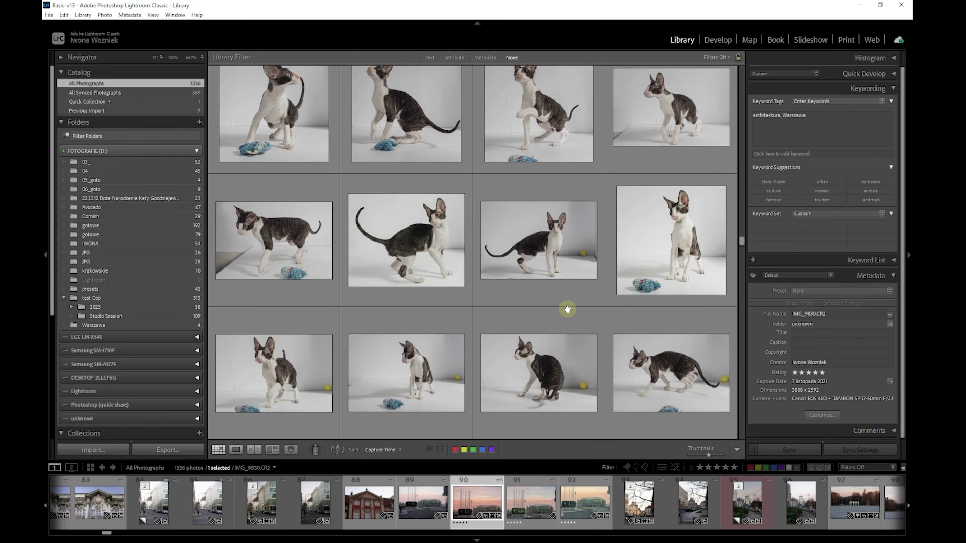
scroll(567, 309, "down", 3)
scroll(567, 309, "down", 3)
scroll(567, 309, "down", 3)
scroll(567, 309, "down", 3)
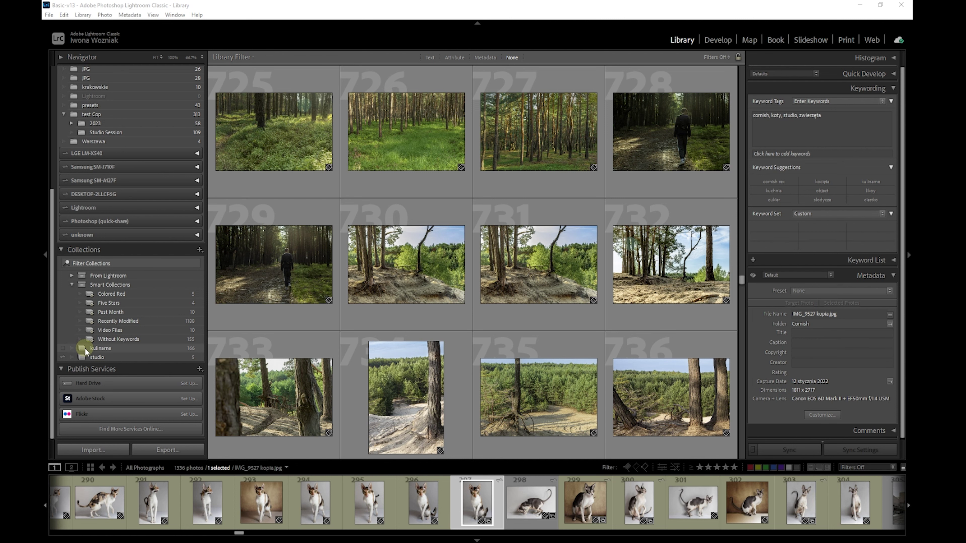
left_click(82, 349)
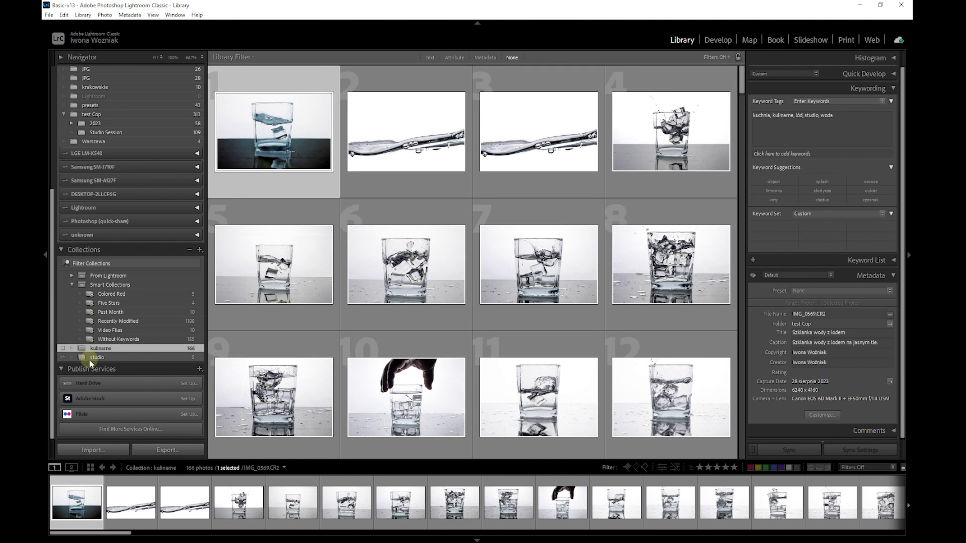
Show the studio collection's five cat photos and bring up its options list.
left_click(90, 358)
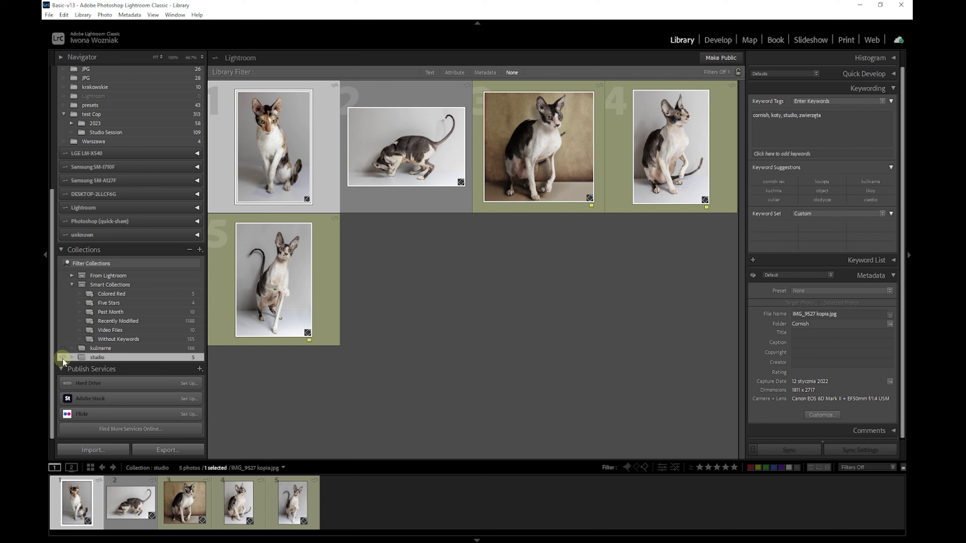
right_click(133, 359)
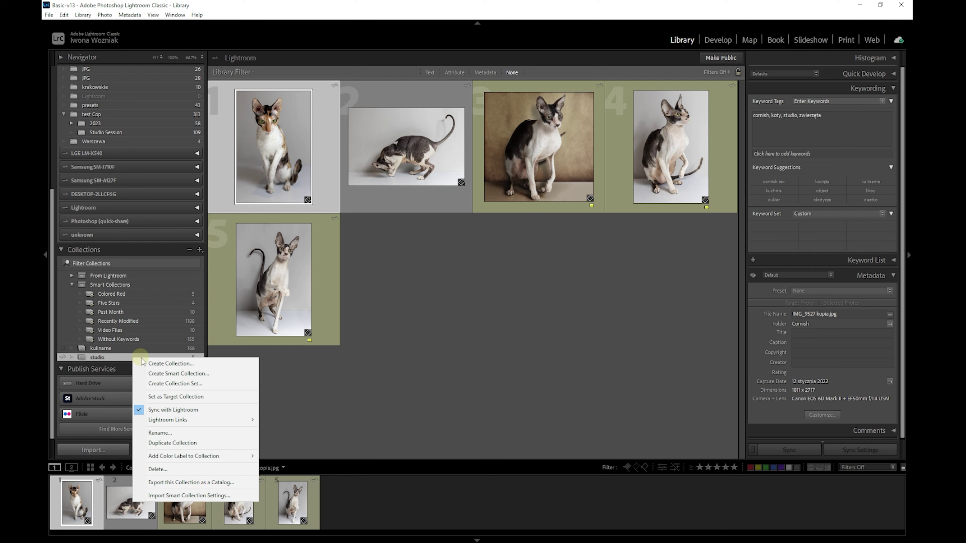
Create an empty regular collection named Krajobrazy, without including selected photos.
left_click(172, 364)
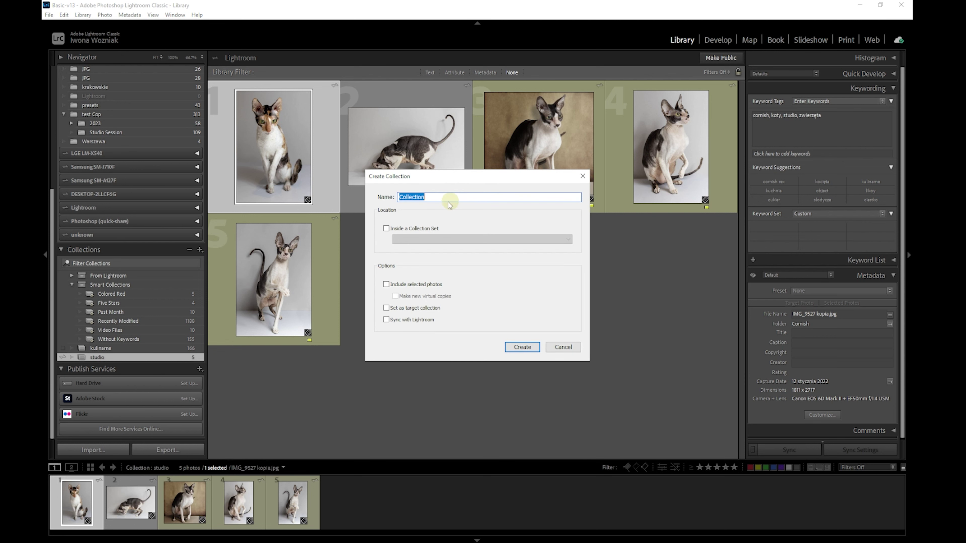
type("Krajobrazy")
left_click(386, 285)
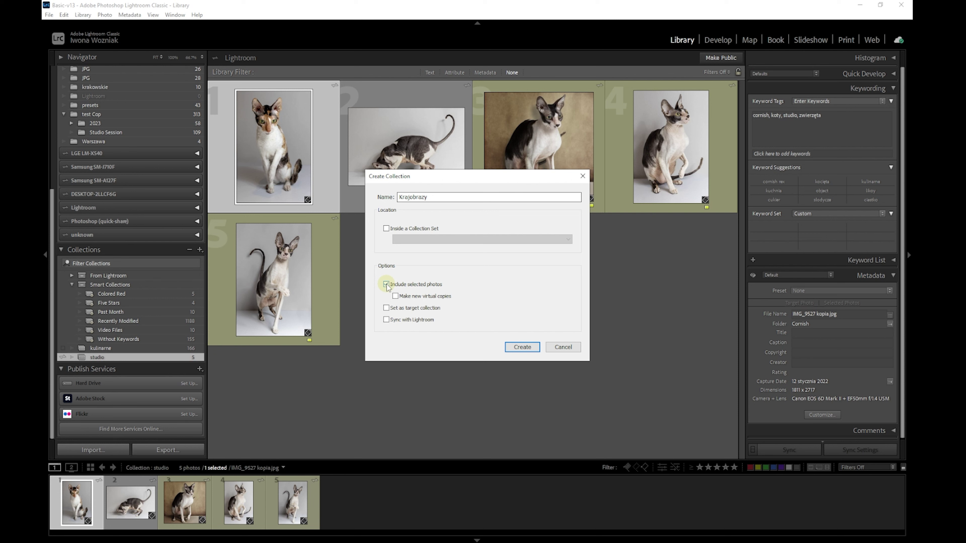
left_click(387, 284)
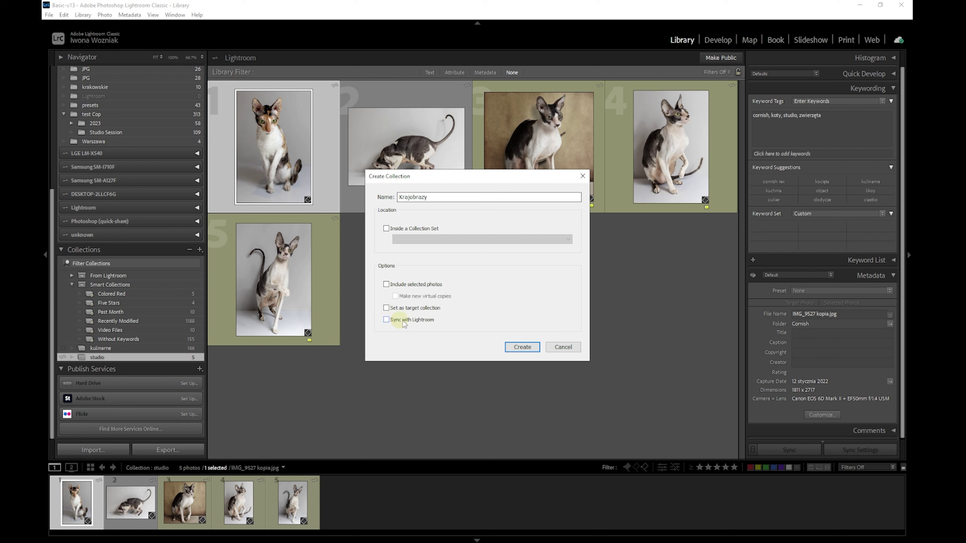
left_click(520, 348)
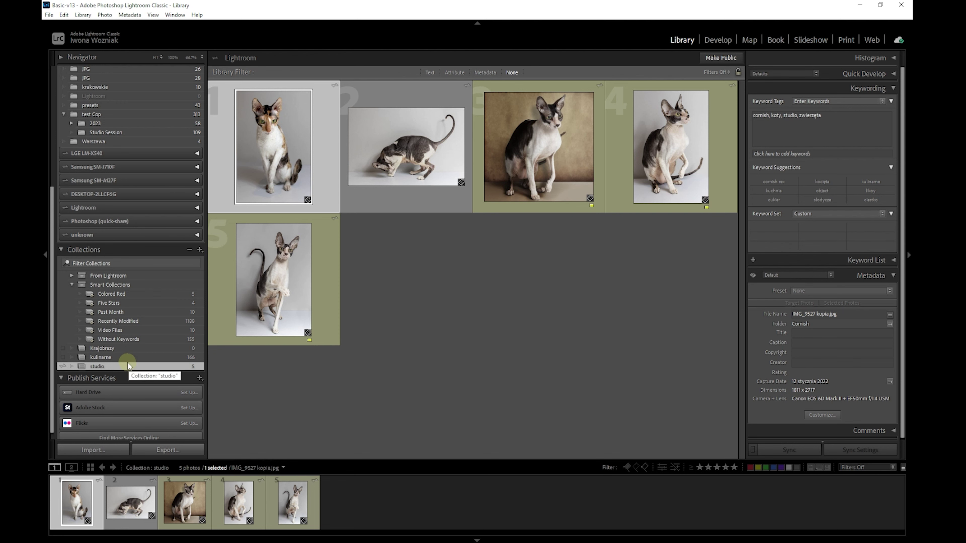
Check the empty Krajobrazy collection, then show all 1336 catalog photos.
left_click(126, 348)
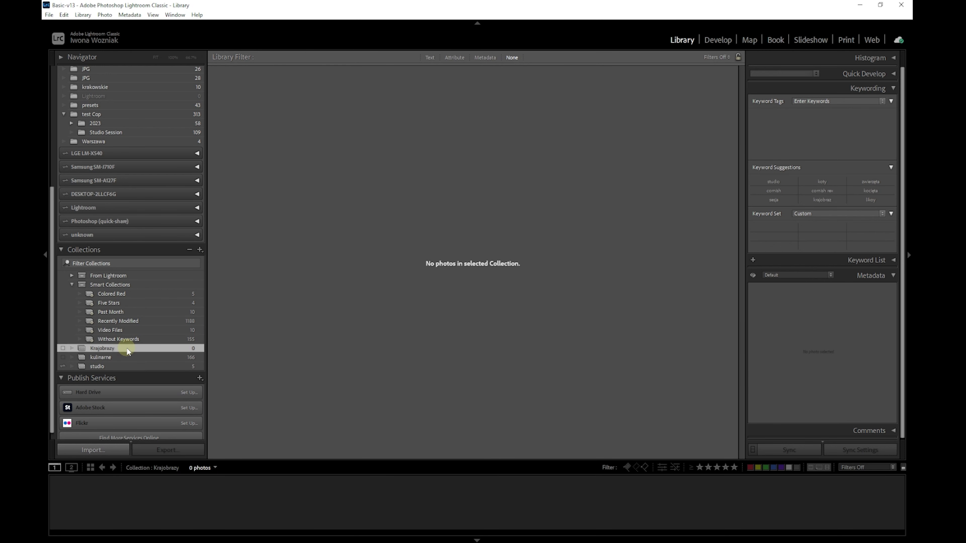
scroll(140, 155, "up", 12)
scroll(140, 155, "up", 1)
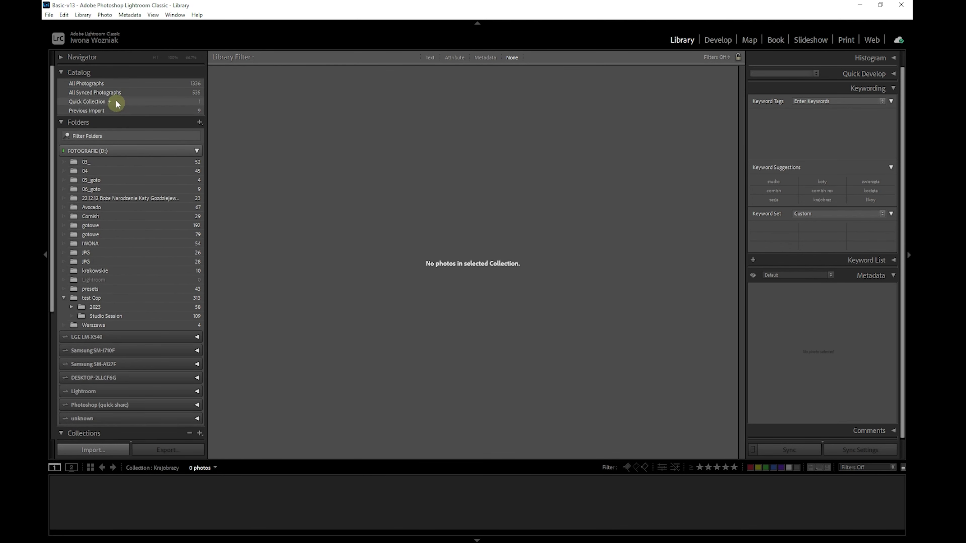
scroll(118, 102, "down", 15)
scroll(144, 239, "up", 8)
scroll(143, 234, "up", 4)
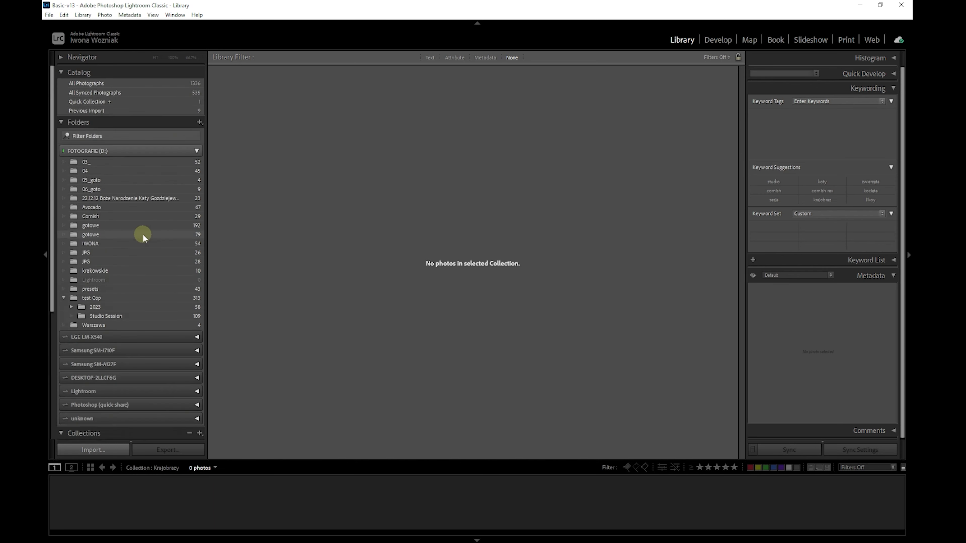
left_click(115, 81)
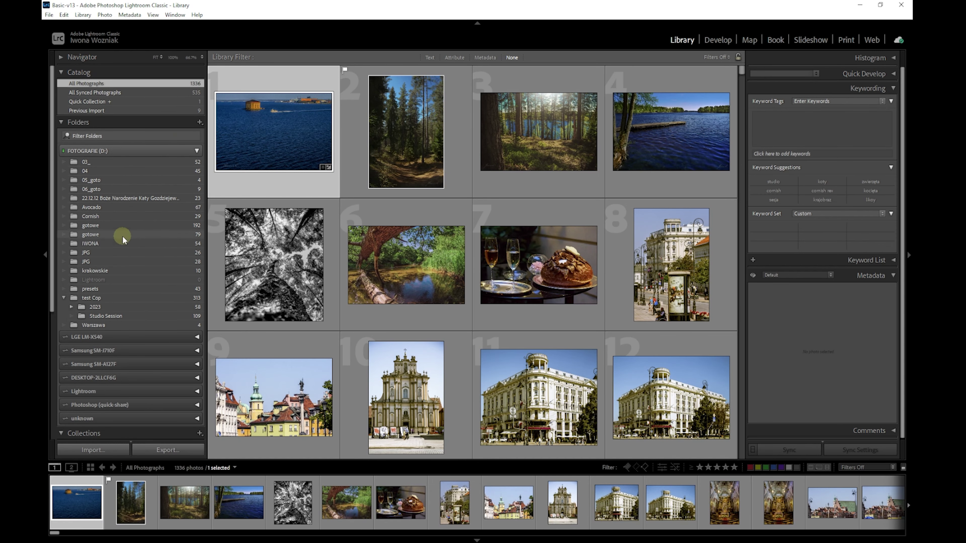
Add snowy forest photos 189–191 to Krajobrazy and view the collection.
scroll(128, 251, "down", 12)
scroll(518, 284, "down", 8)
scroll(520, 286, "down", 8)
scroll(521, 286, "down", 5)
scroll(517, 290, "down", 5)
scroll(516, 291, "down", 5)
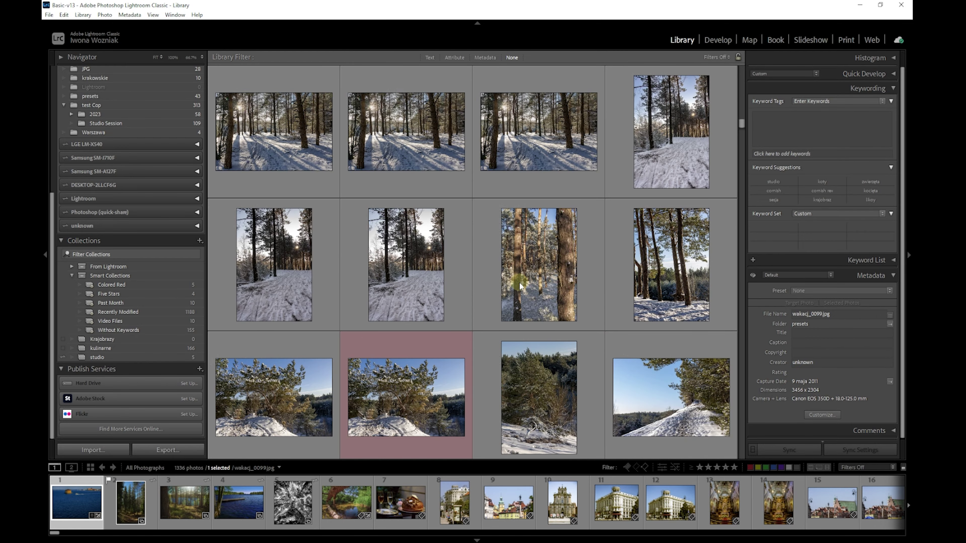
left_click(513, 292)
left_click(258, 296, "ctrl")
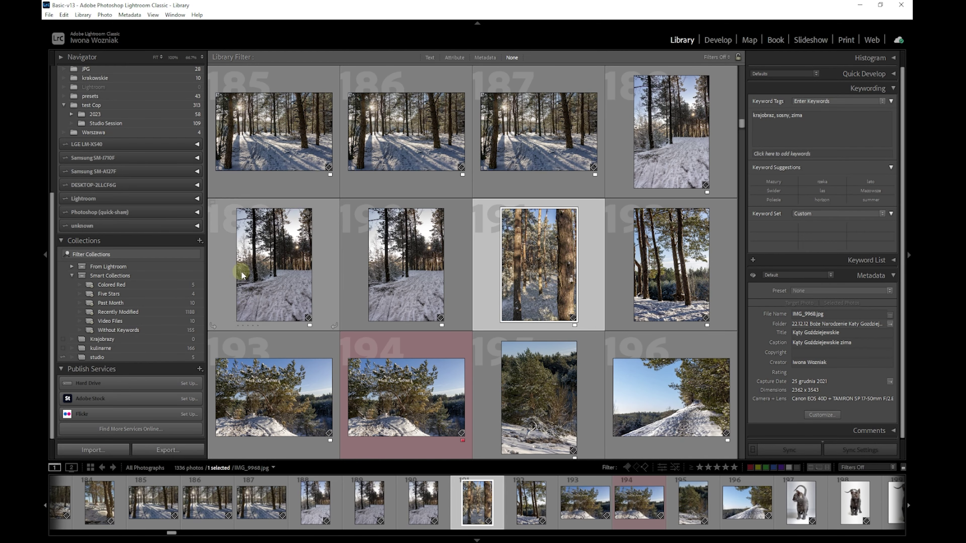
left_click(397, 269, "ctrl")
left_click_drag(396, 269, 120, 336)
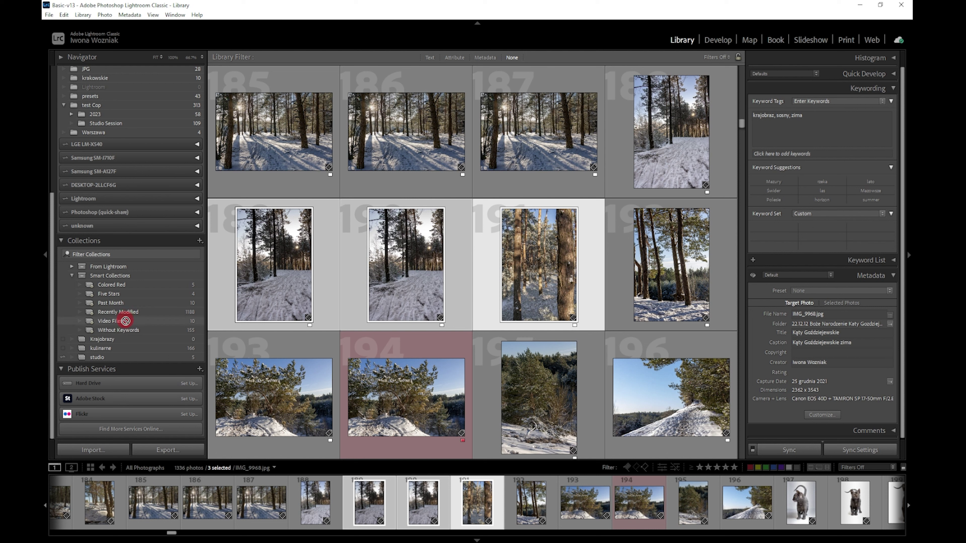
left_click_drag(120, 337, 119, 339)
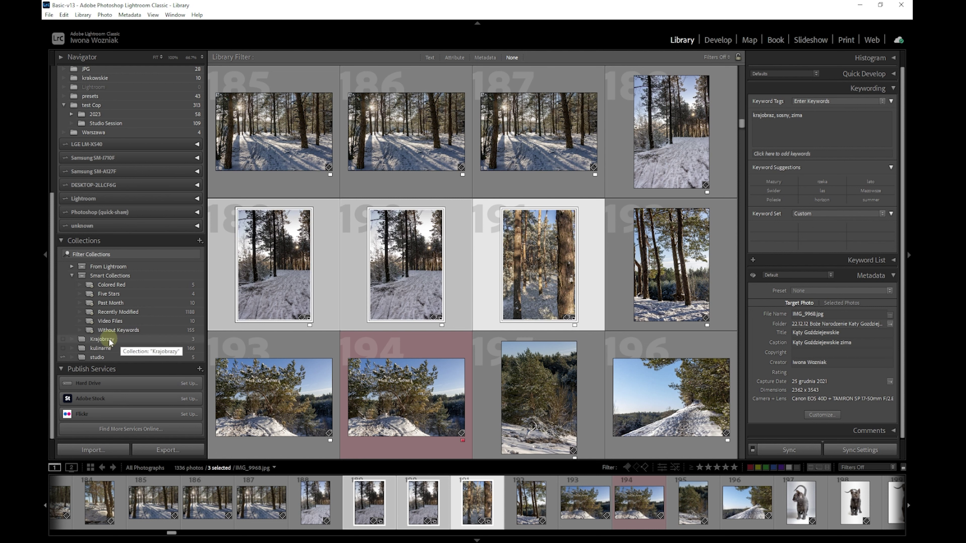
left_click(109, 339)
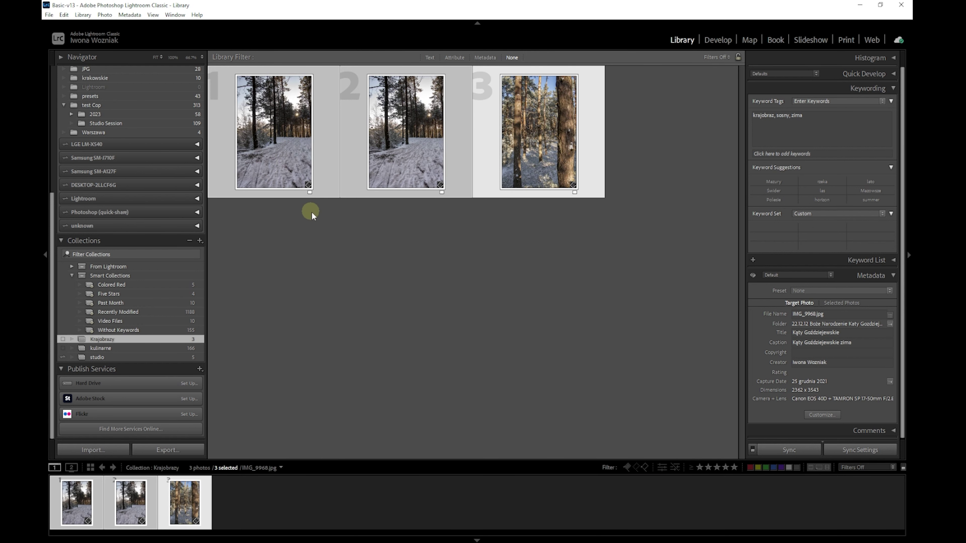
In All Photographs, select the twelve lake photos 357–368.
mouse_move(406, 132)
scroll(160, 153, "up", 5)
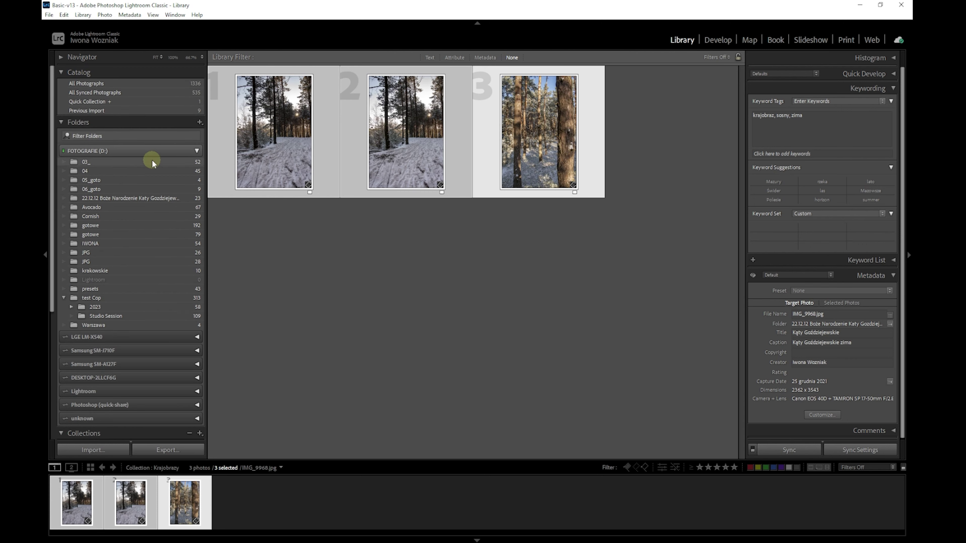
left_click(125, 85)
scroll(565, 301, "down", 5)
scroll(565, 301, "down", 3)
scroll(565, 301, "down", 5)
scroll(565, 302, "down", 5)
scroll(565, 301, "down", 5)
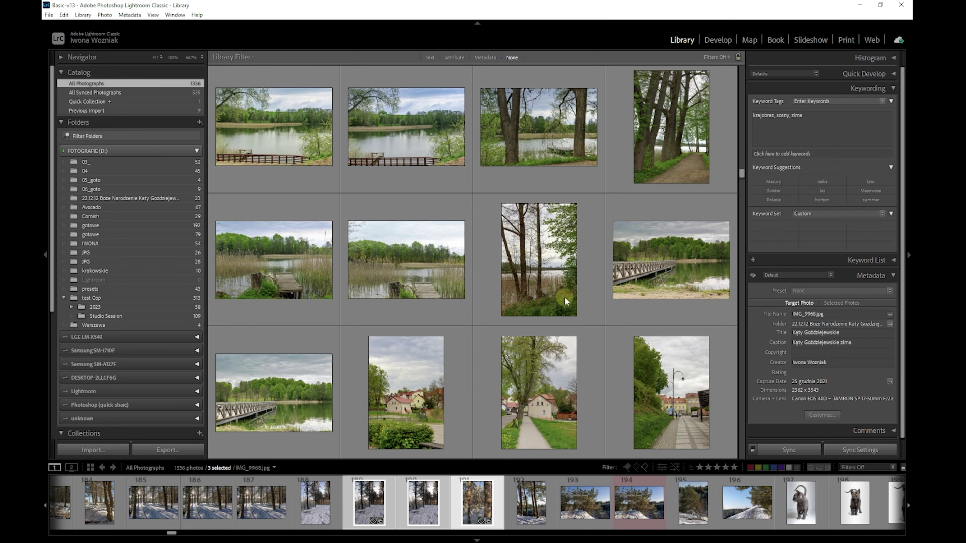
left_click(294, 280)
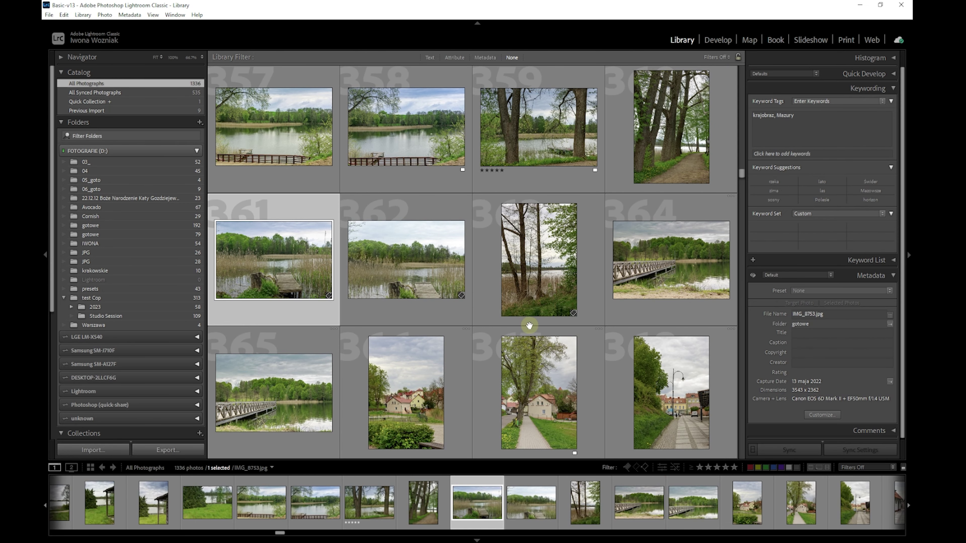
key("Up")
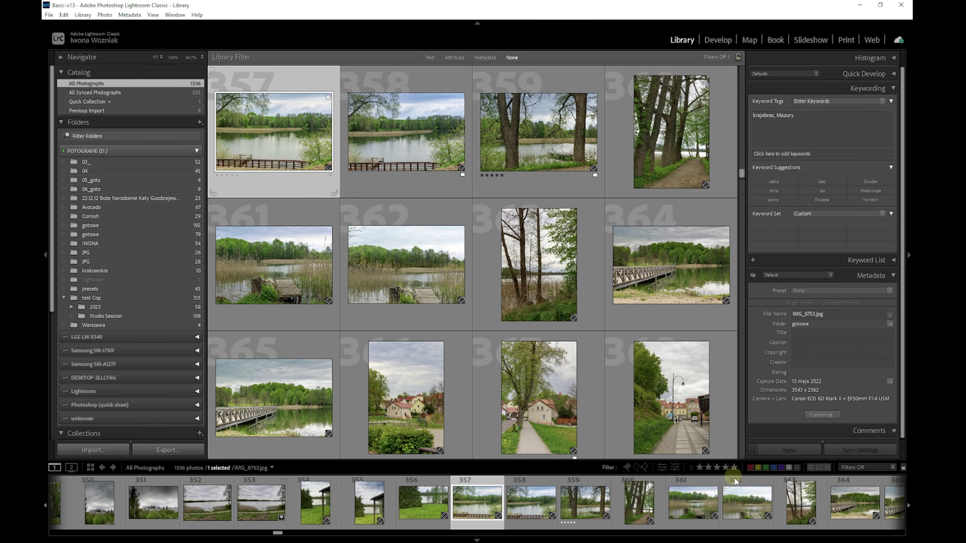
left_click(704, 438, "shift")
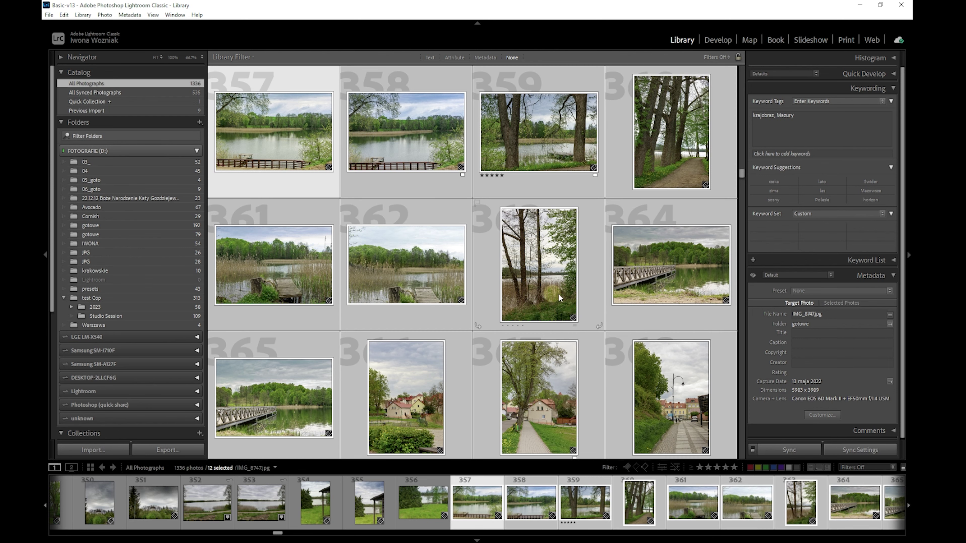
Drag the twelve lake photos into Krajobrazy and check its 15 photos.
left_click_drag(556, 292, 180, 330)
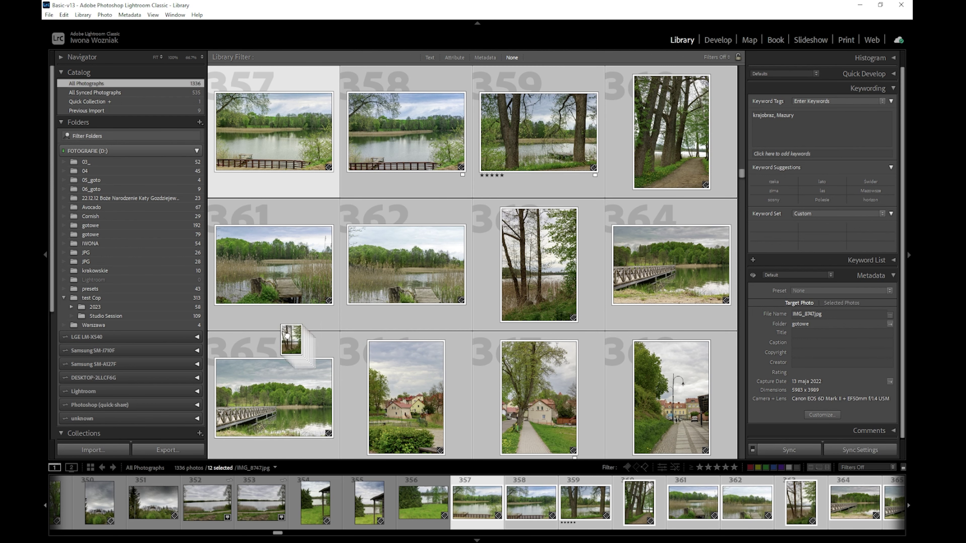
mouse_move(181, 331)
left_mouse_down()
mouse_move(166, 349)
mouse_move(162, 410)
left_mouse_up()
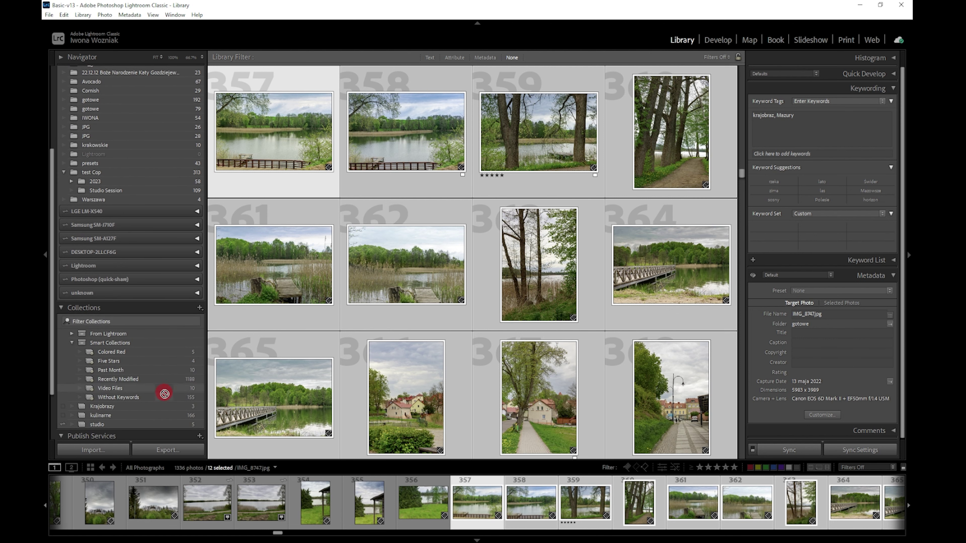
left_click_drag(162, 410, 162, 407)
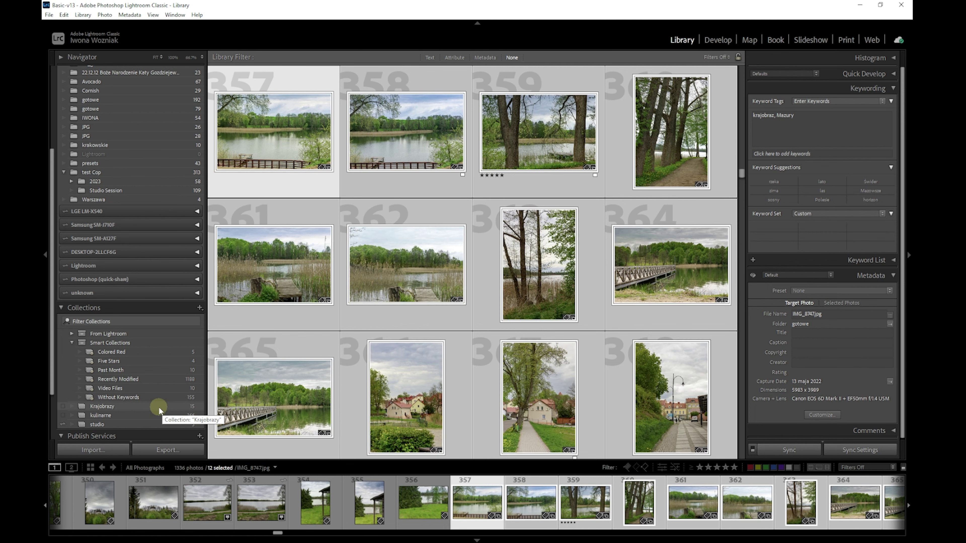
left_click(158, 408)
scroll(591, 177, "down", 3)
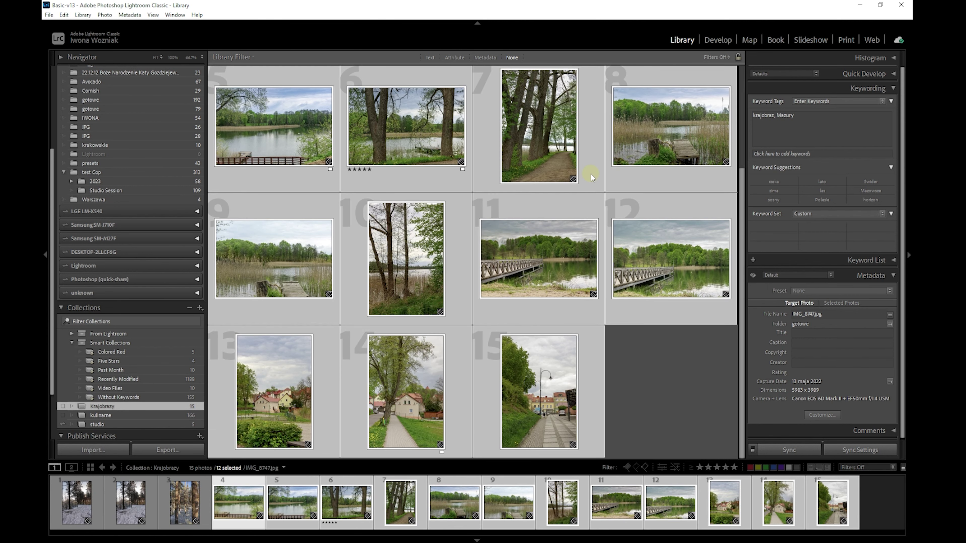
scroll(591, 177, "up", 3)
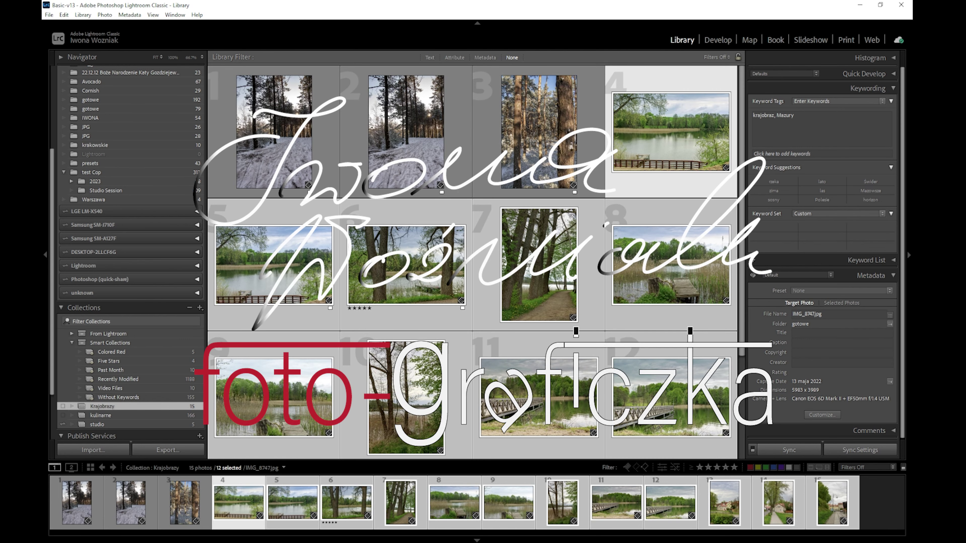